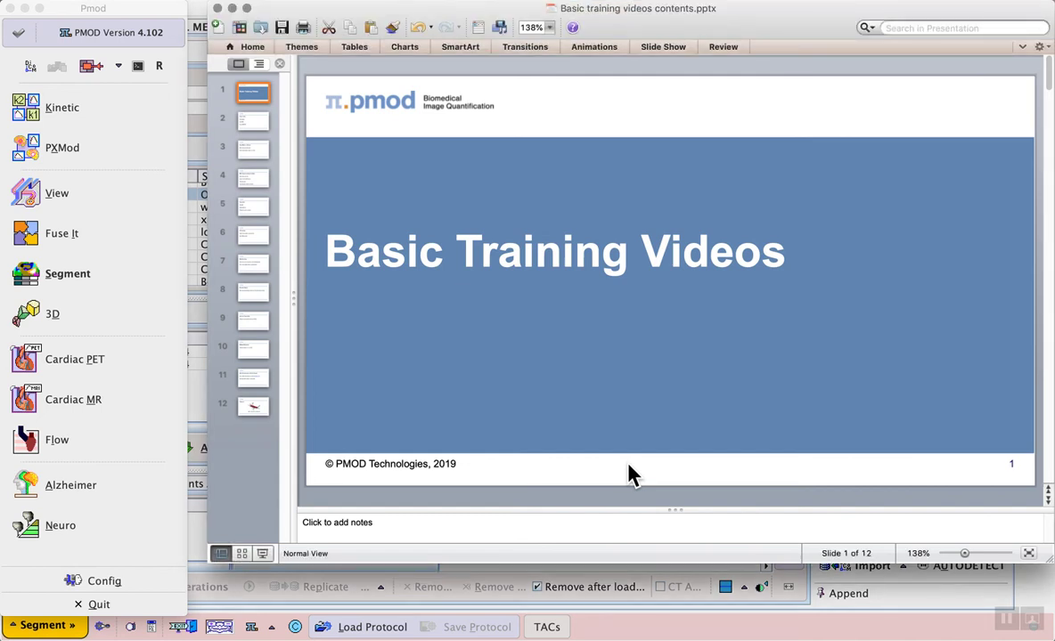
Show slide 9 of the training contents, titled 'Automated Segmentation', in PowerPoint
{"action": "left_click", "coordinate": [259, 324]}
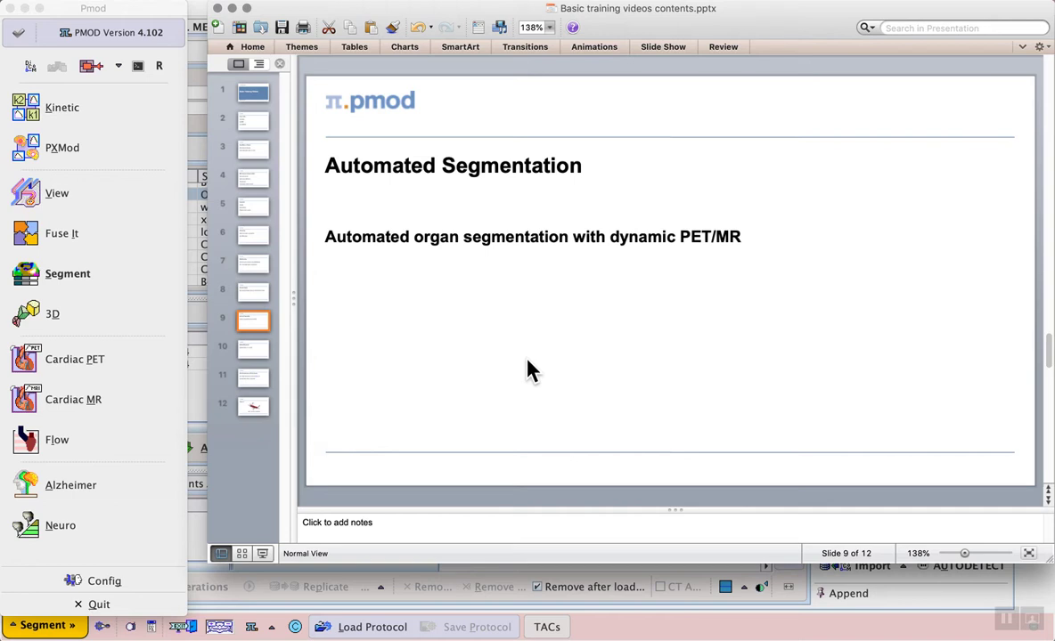
Open PET Image Segmentation and load both the MR and dynamic PET mouse series from the database
{"action": "left_click", "coordinate": [151, 282]}
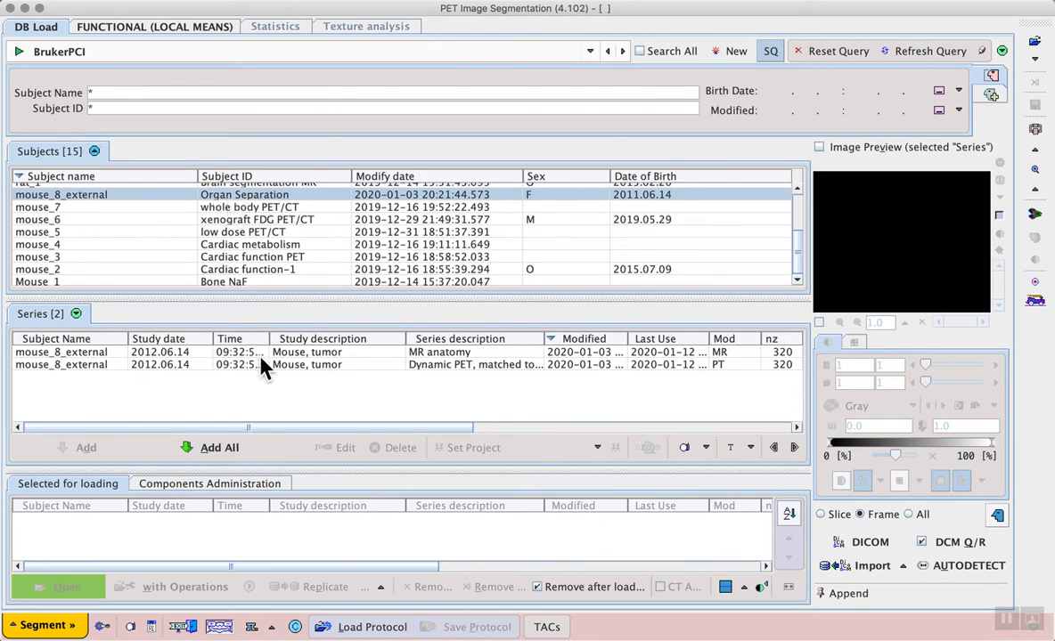
{"action": "left_click", "coordinate": [220, 448]}
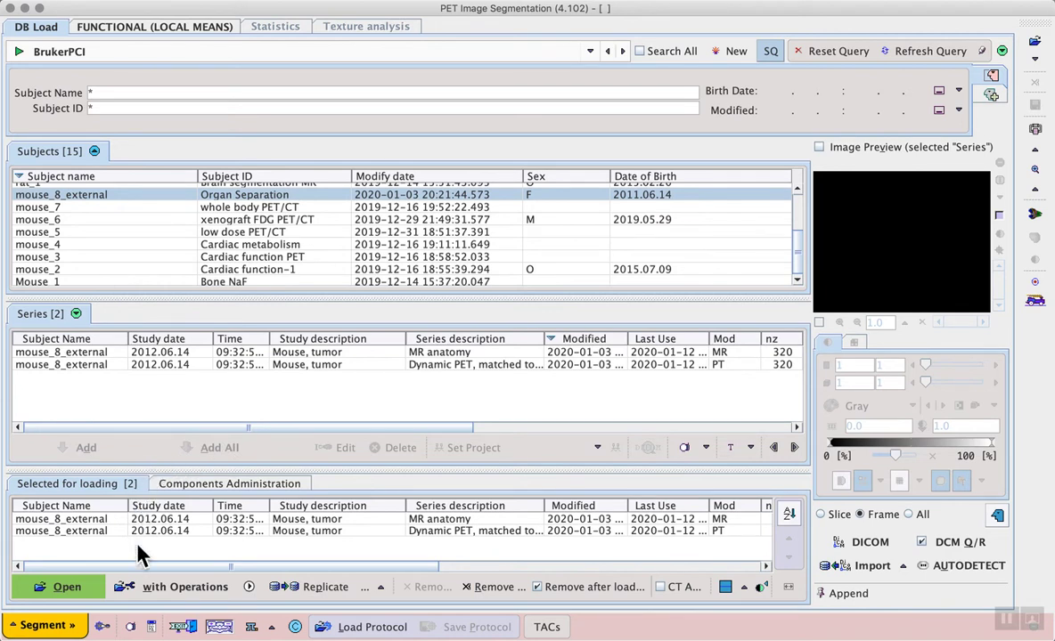
{"action": "left_click", "coordinate": [85, 592]}
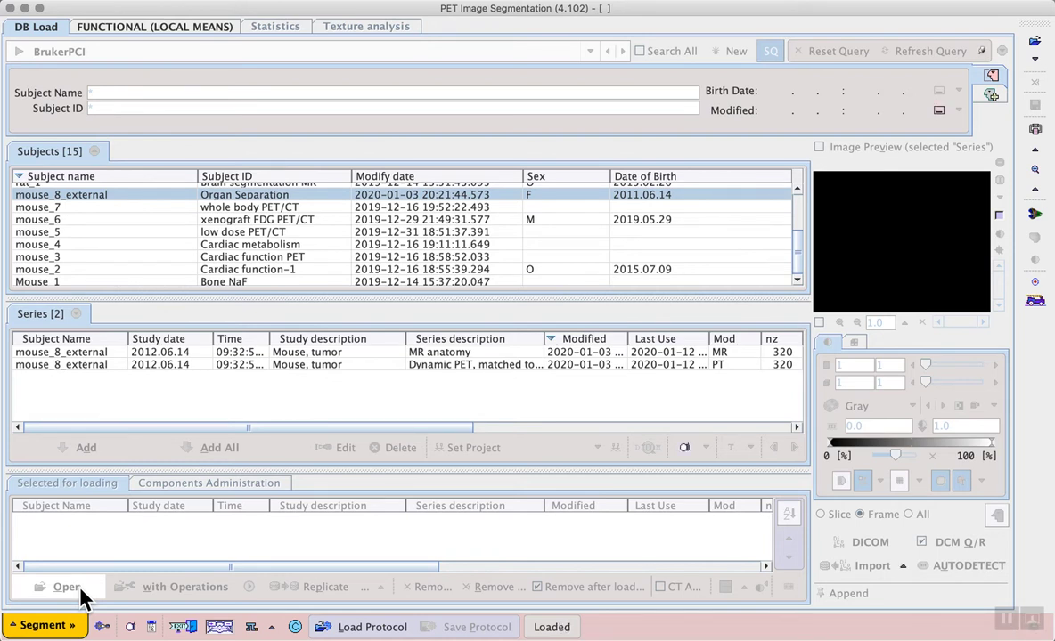
{"action": "left_click", "coordinate": [79, 590]}
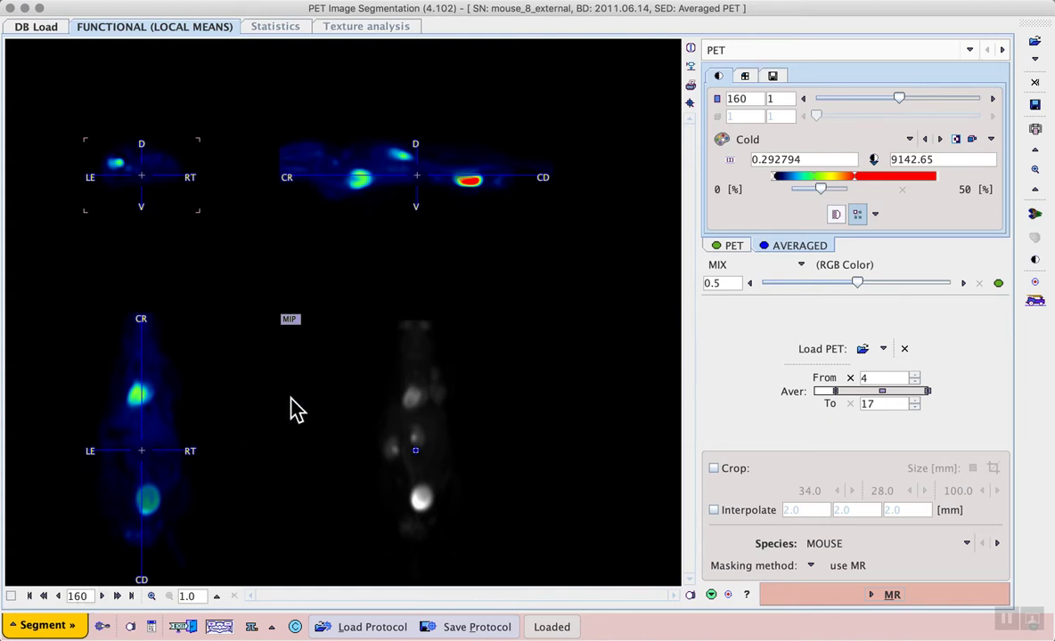
Keep the frame 4–17 averaged PET displayed and set the image blending MIX to 0.43
{"action": "left_click", "coordinate": [969, 50]}
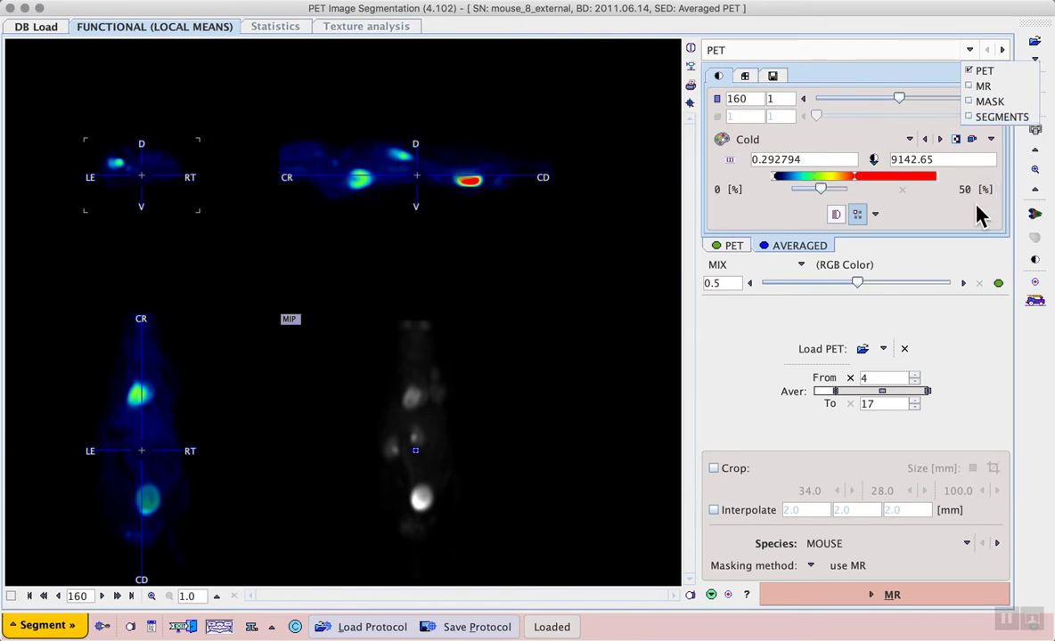
{"action": "left_click", "coordinate": [957, 258]}
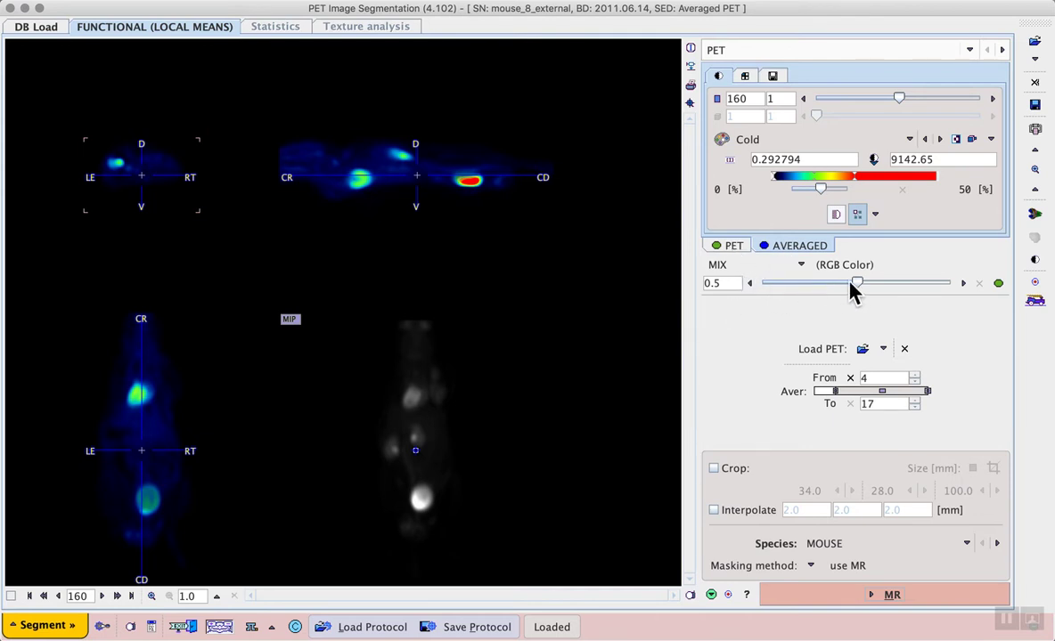
{"action": "mouse_move", "coordinate": [857, 287]}
{"action": "left_mouse_down"}
{"action": "mouse_move", "coordinate": [768, 290]}
{"action": "mouse_move", "coordinate": [930, 285]}
{"action": "mouse_move", "coordinate": [843, 287]}
{"action": "left_mouse_up"}
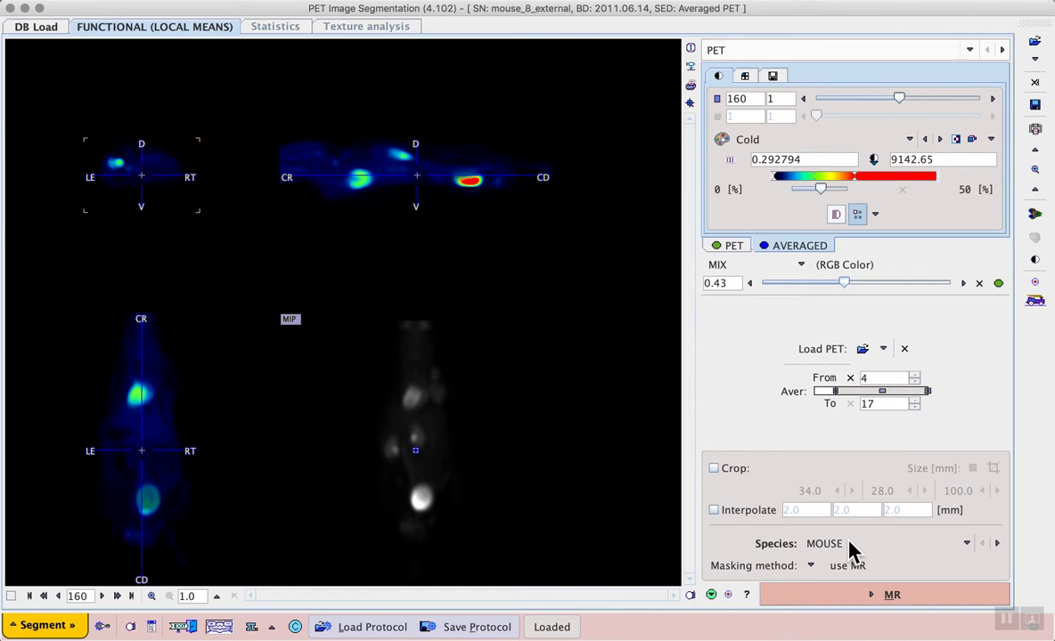
Base the mask on the PET image using the (W) Whole-body masking method at 20.0
{"action": "left_click", "coordinate": [810, 566]}
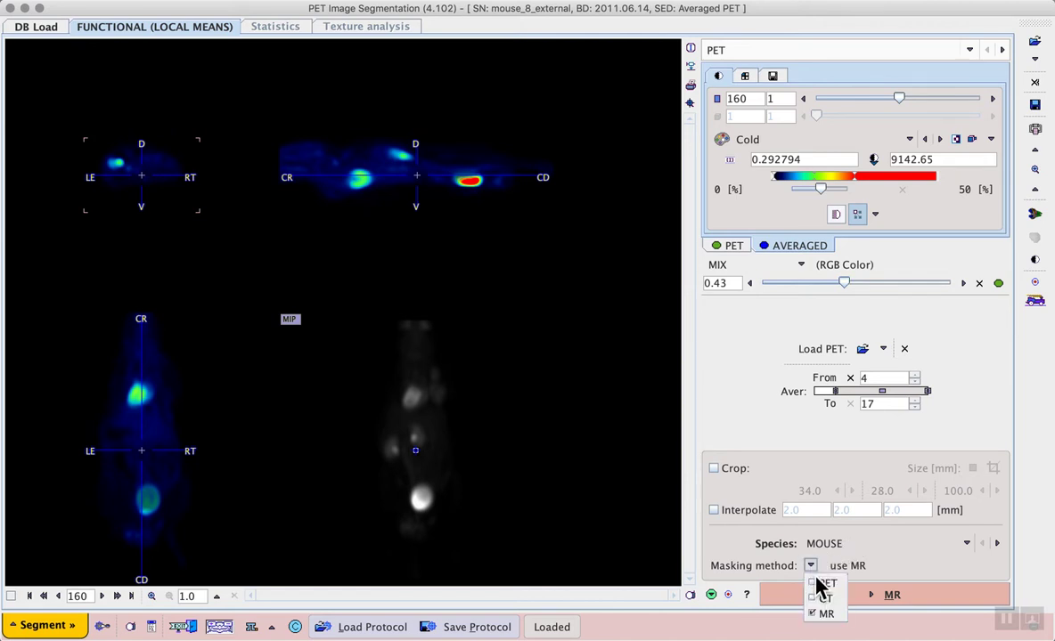
{"action": "left_click", "coordinate": [833, 595]}
{"action": "left_click", "coordinate": [889, 566]}
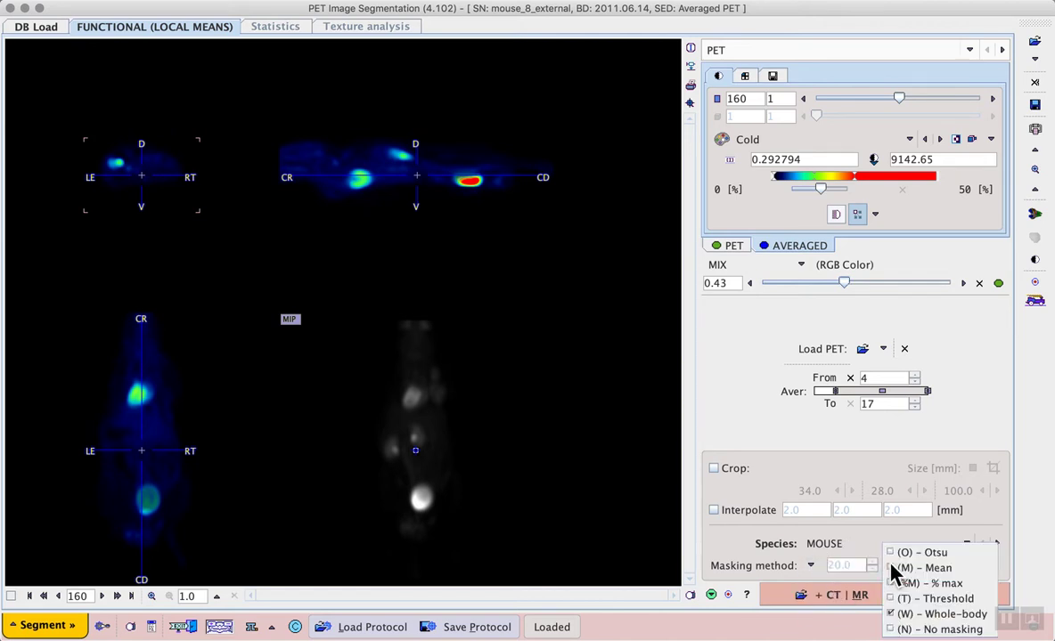
{"action": "left_click", "coordinate": [991, 626]}
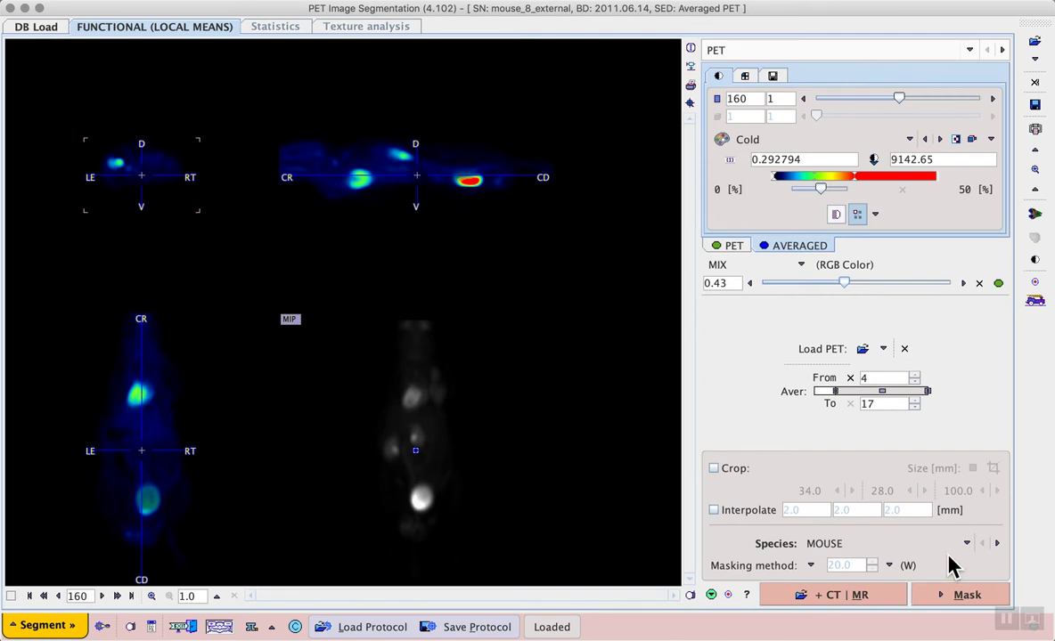
Fuse the matched CT/MR anatomy, centre on the upper hotspot, and create the PET mask
{"action": "left_click", "coordinate": [889, 599]}
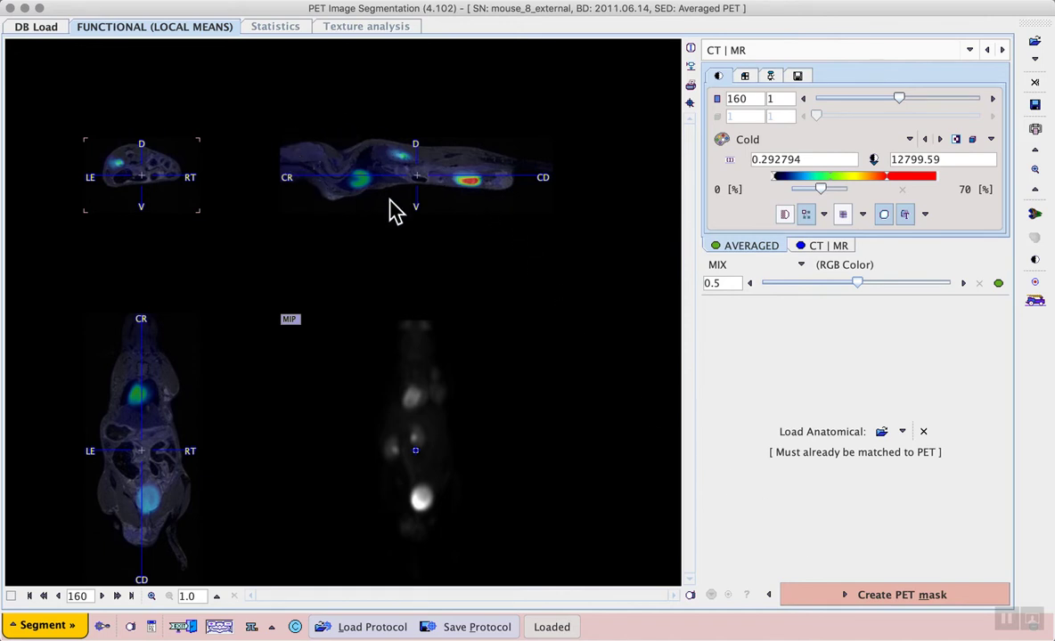
{"action": "left_click", "coordinate": [136, 394]}
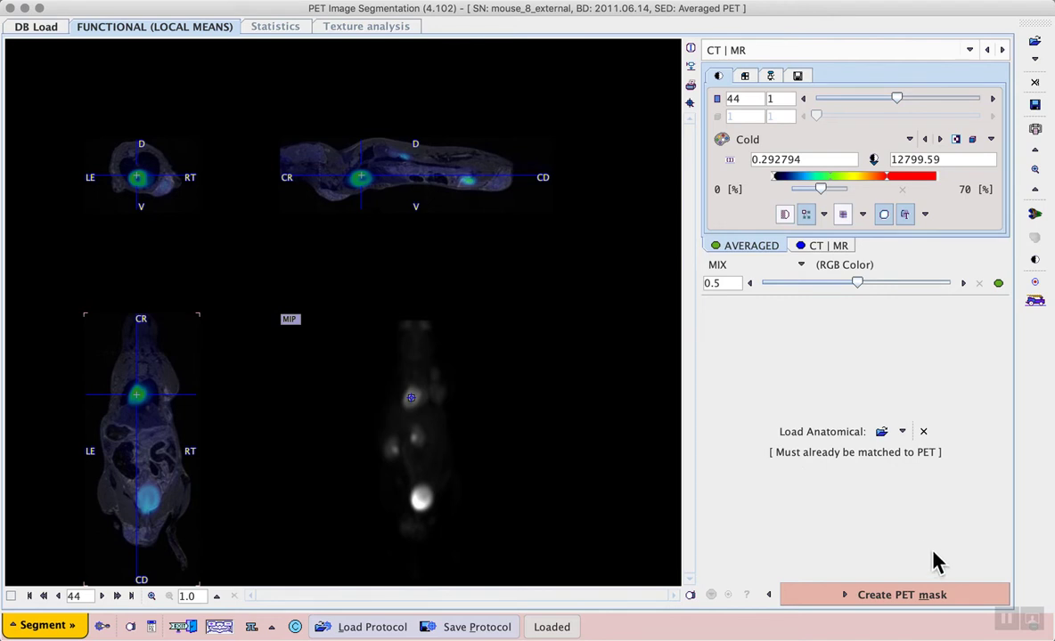
{"action": "left_click", "coordinate": [962, 606]}
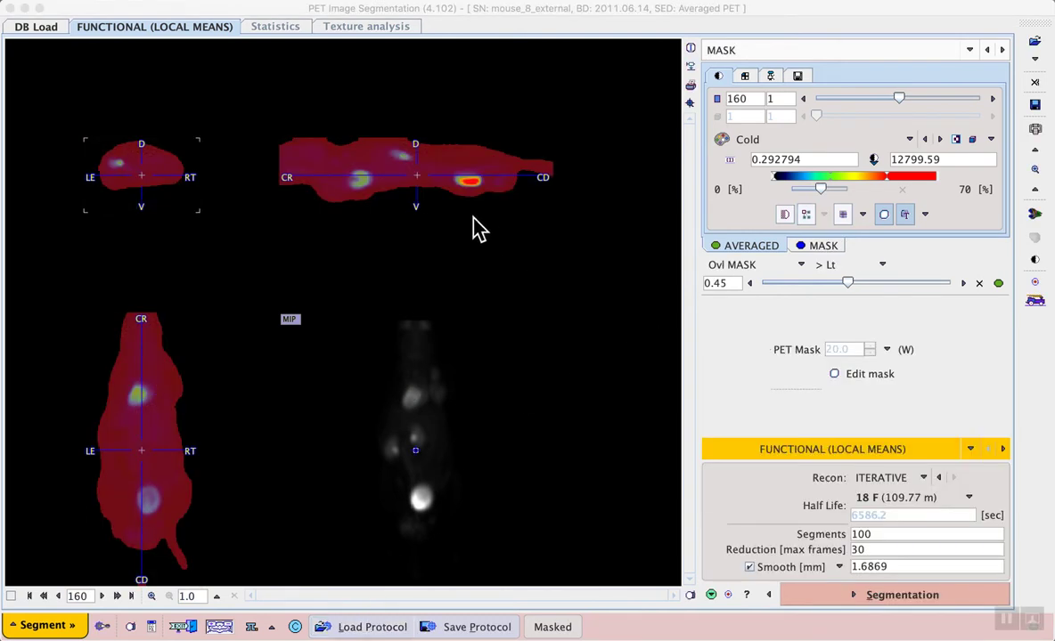
Reposition the crosshair in the sagittal view and set the mask overlay opacity to about 0.48
{"action": "left_click", "coordinate": [400, 166]}
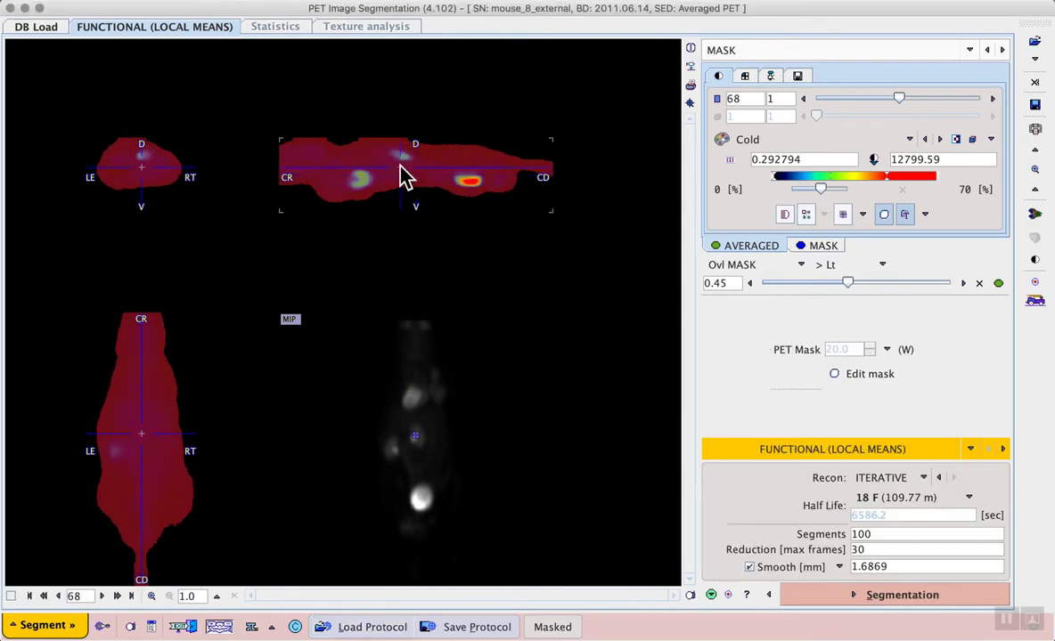
{"action": "mouse_move", "coordinate": [846, 285]}
{"action": "left_mouse_down"}
{"action": "mouse_move", "coordinate": [758, 285]}
{"action": "mouse_move", "coordinate": [850, 287]}
{"action": "left_mouse_up"}
{"action": "left_click", "coordinate": [969, 450]}
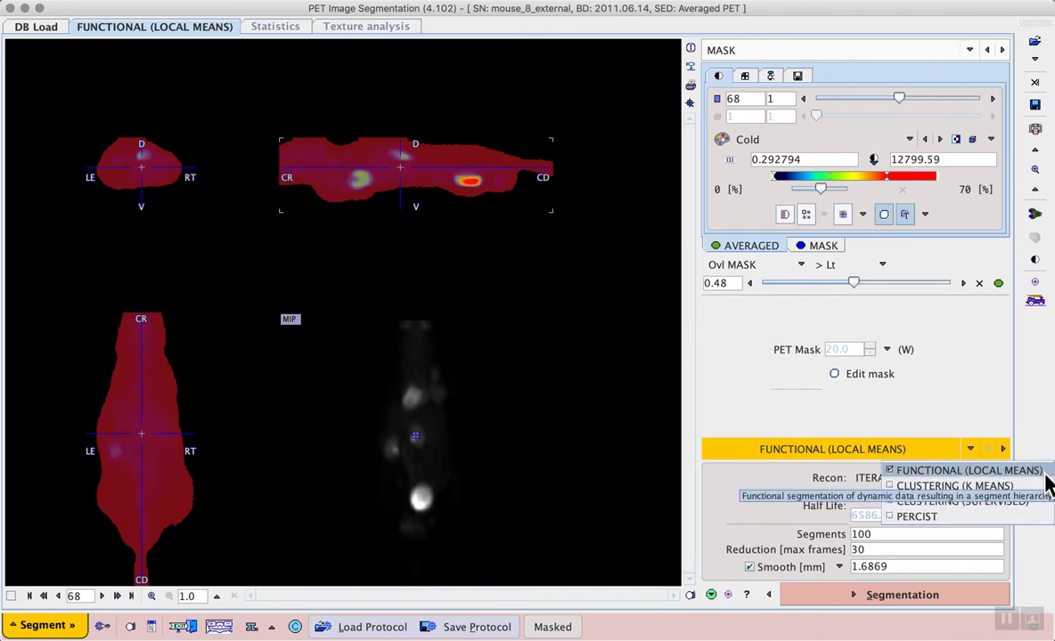
Keep Functional (Local Means), apply the INVEON smoothing preset, and run the segmentation
{"action": "left_click", "coordinate": [984, 411]}
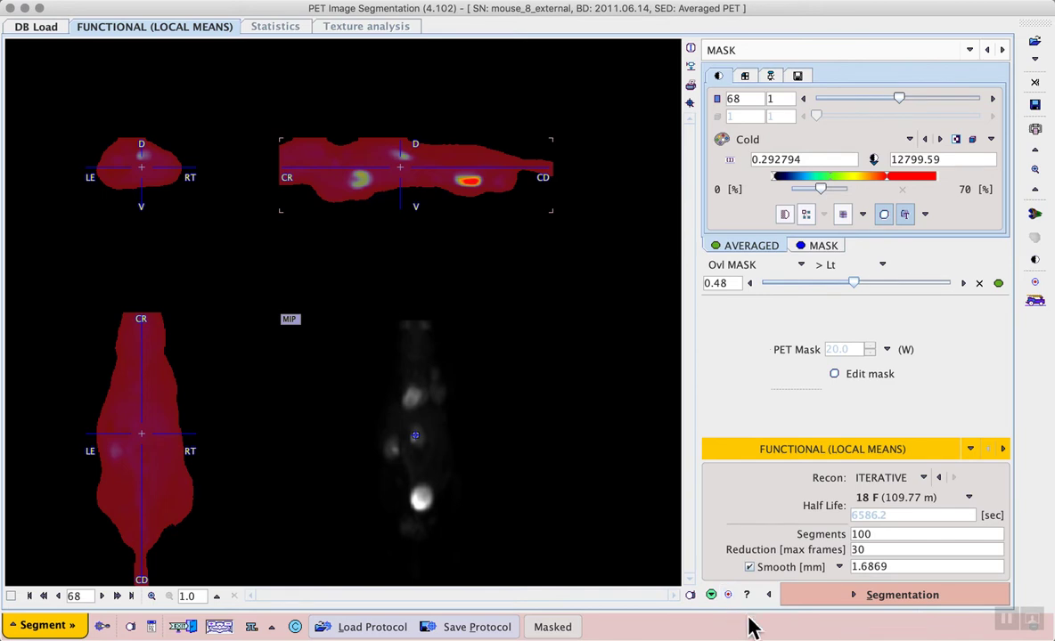
{"action": "left_click", "coordinate": [728, 597]}
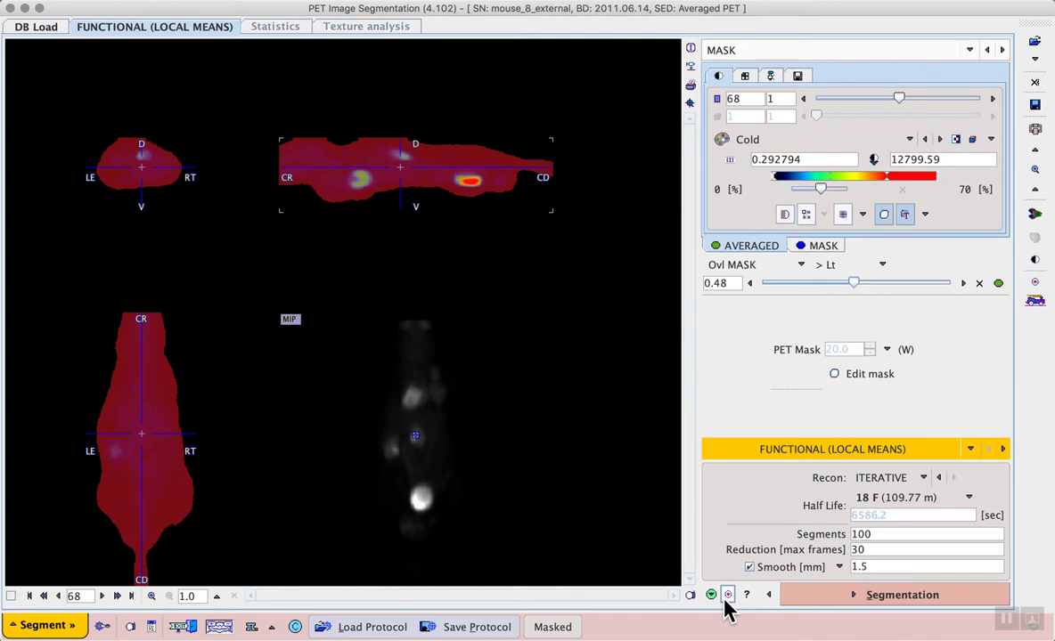
{"action": "left_click", "coordinate": [839, 568]}
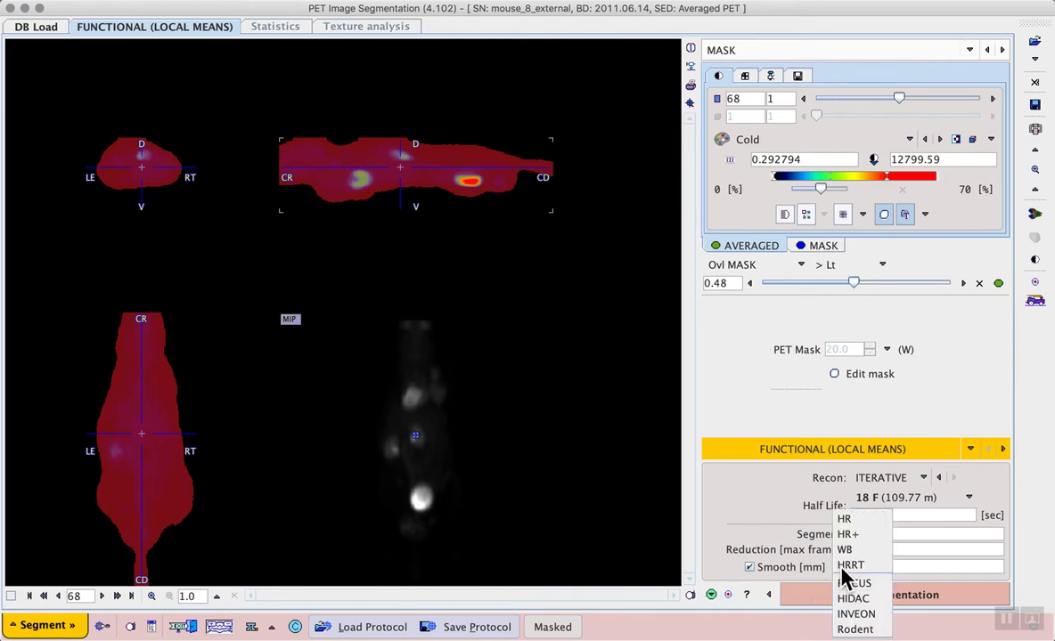
{"action": "left_click", "coordinate": [885, 621]}
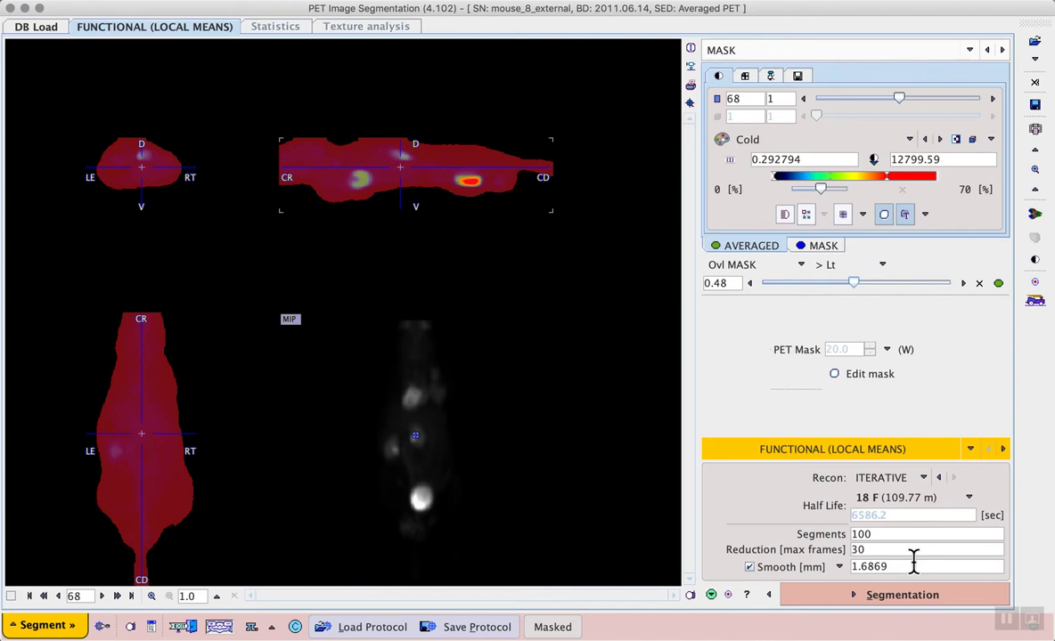
{"action": "left_click", "coordinate": [961, 599]}
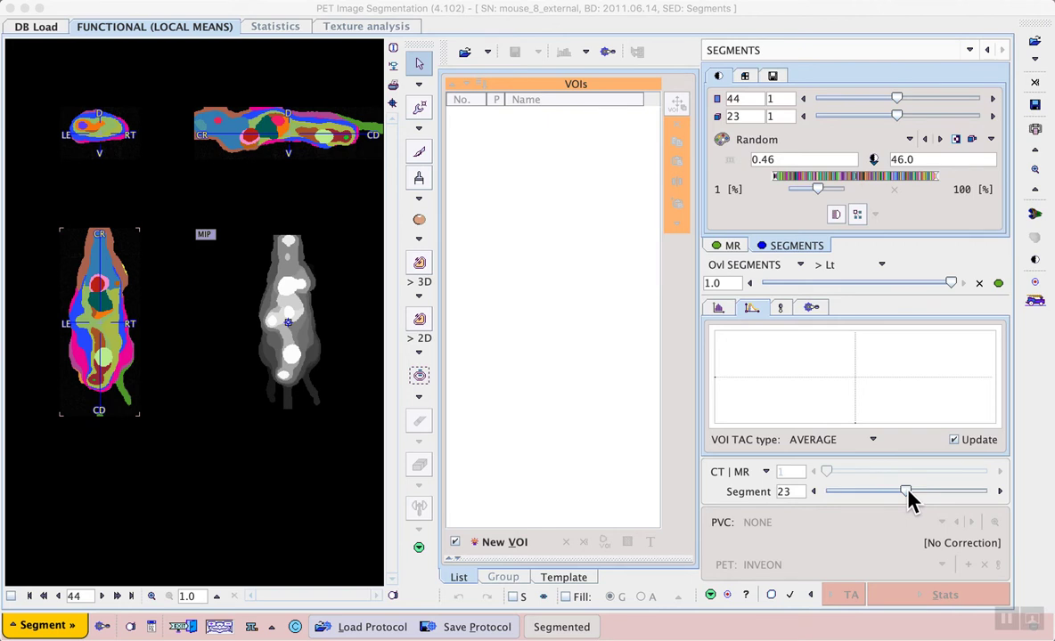
Browse the segments from 23 back down to segment 1, the whole mouse body
{"action": "left_click_drag", "start_coordinate": [907, 500], "coordinate": [891, 501]}
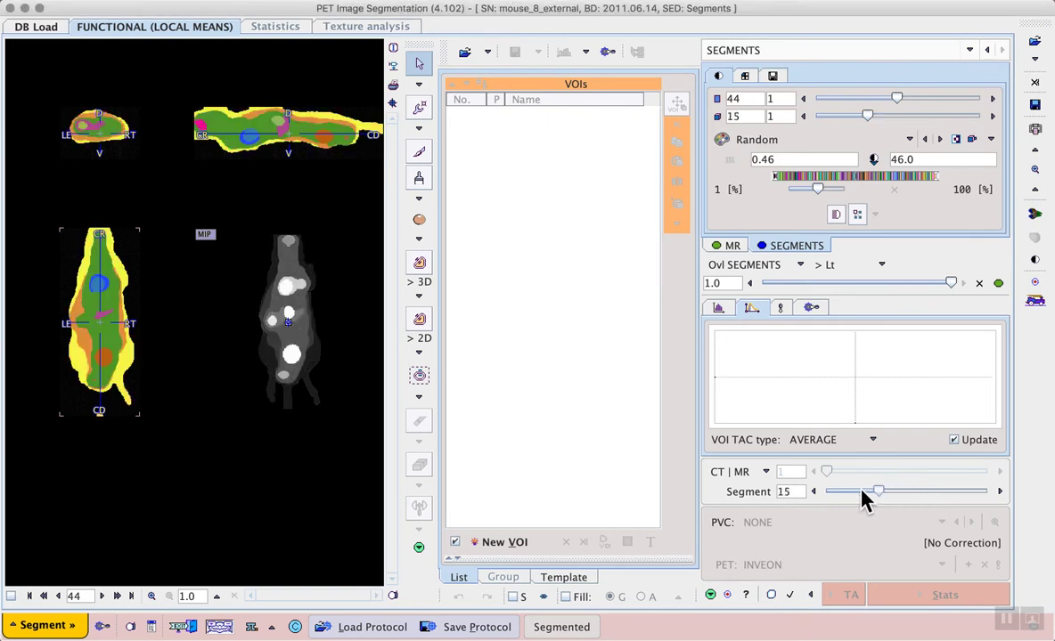
{"action": "left_click_drag", "start_coordinate": [862, 493], "coordinate": [815, 492]}
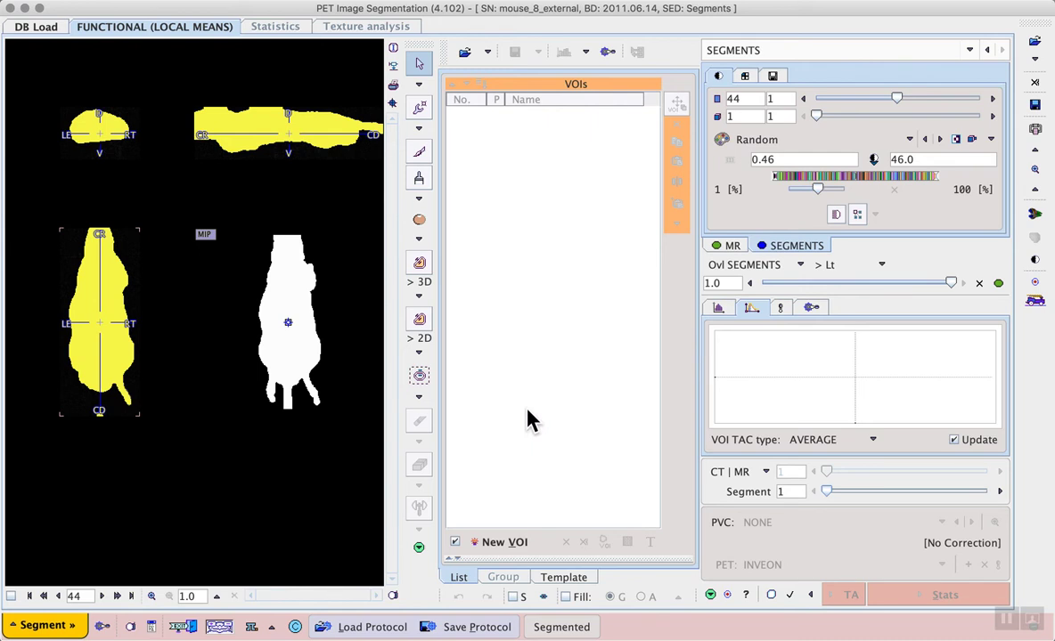
Show segment 2 and centre the MIP and transverse views on its orange blob
{"action": "left_click", "coordinate": [1000, 492]}
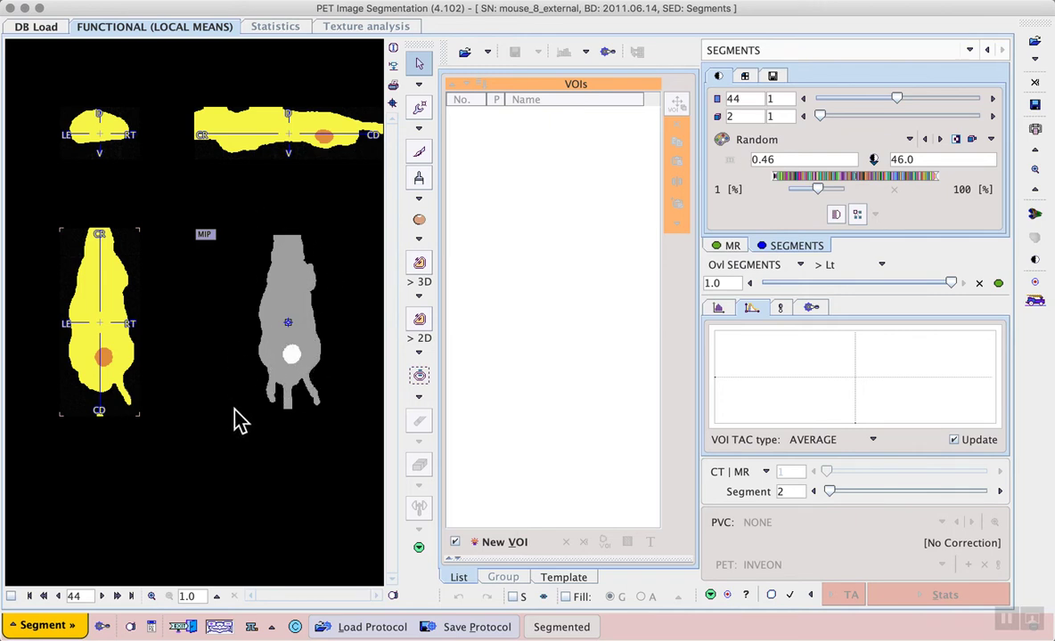
{"action": "left_click", "coordinate": [289, 355]}
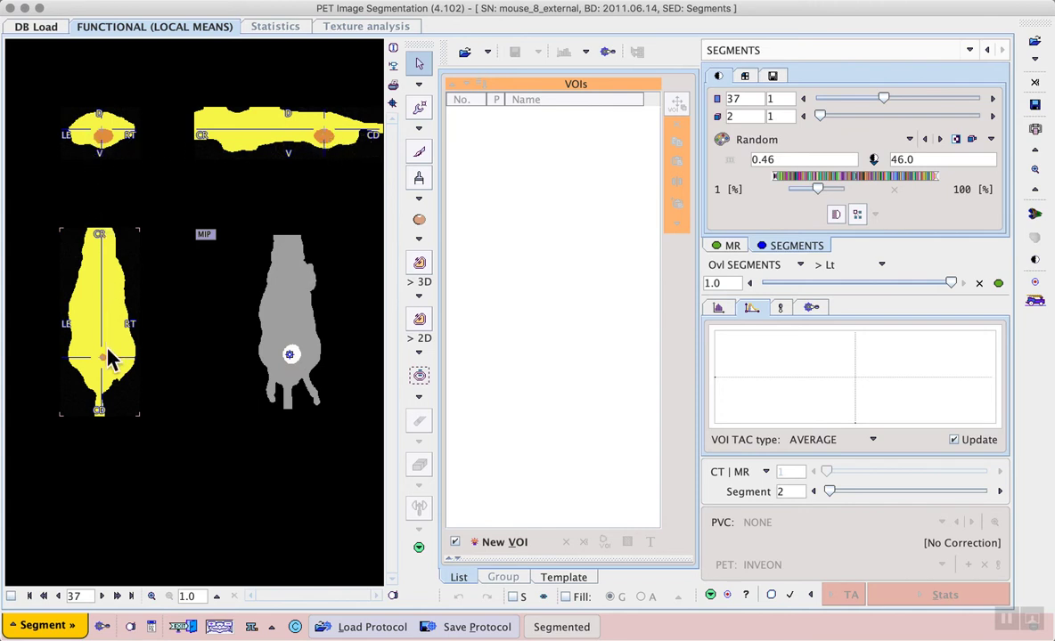
{"action": "left_click", "coordinate": [104, 137]}
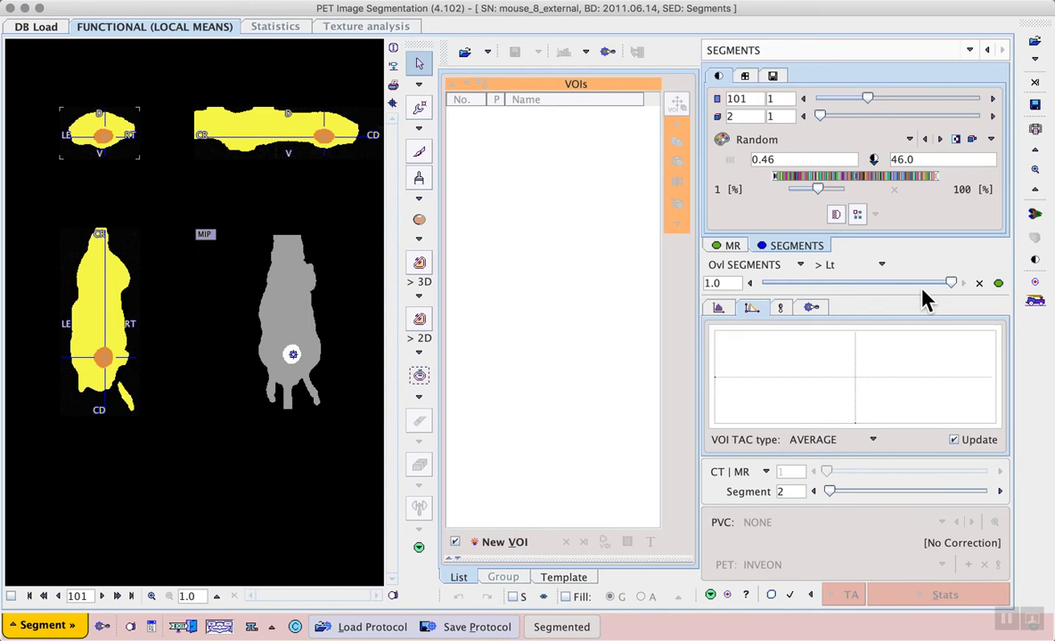
Set the segment overlay opacity to 0.56 and create a VOI from orange segment 2
{"action": "left_click_drag", "start_coordinate": [949, 281], "coordinate": [873, 287]}
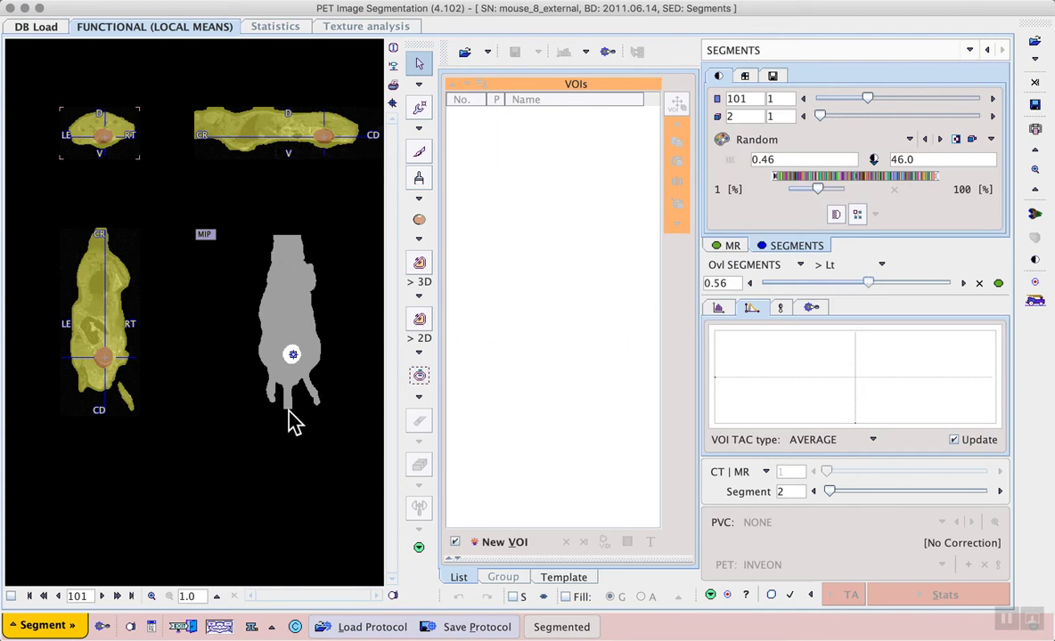
{"action": "double_click", "coordinate": [105, 364]}
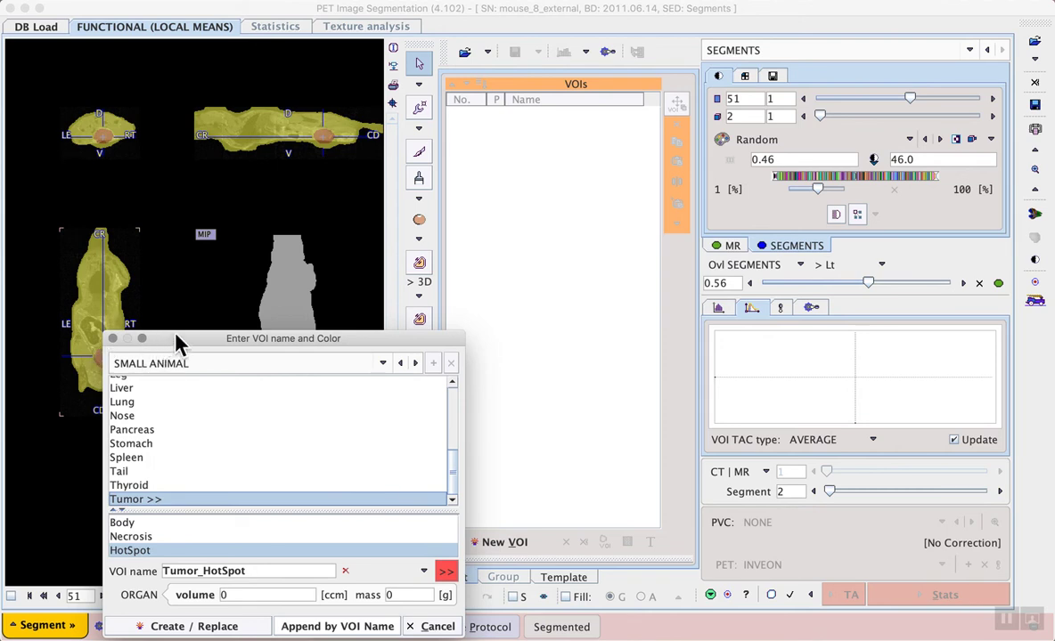
Create a Bladder VOI from the orange segment using the SMALL ANIMAL name collection
{"action": "left_click_drag", "start_coordinate": [193, 340], "coordinate": [234, 260]}
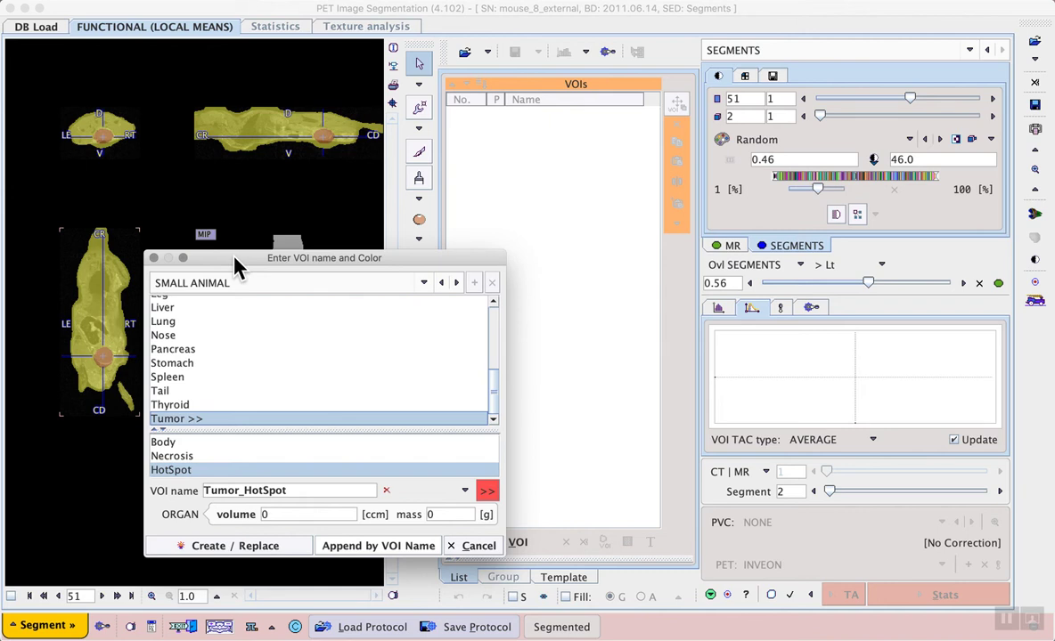
{"action": "left_click", "coordinate": [423, 283]}
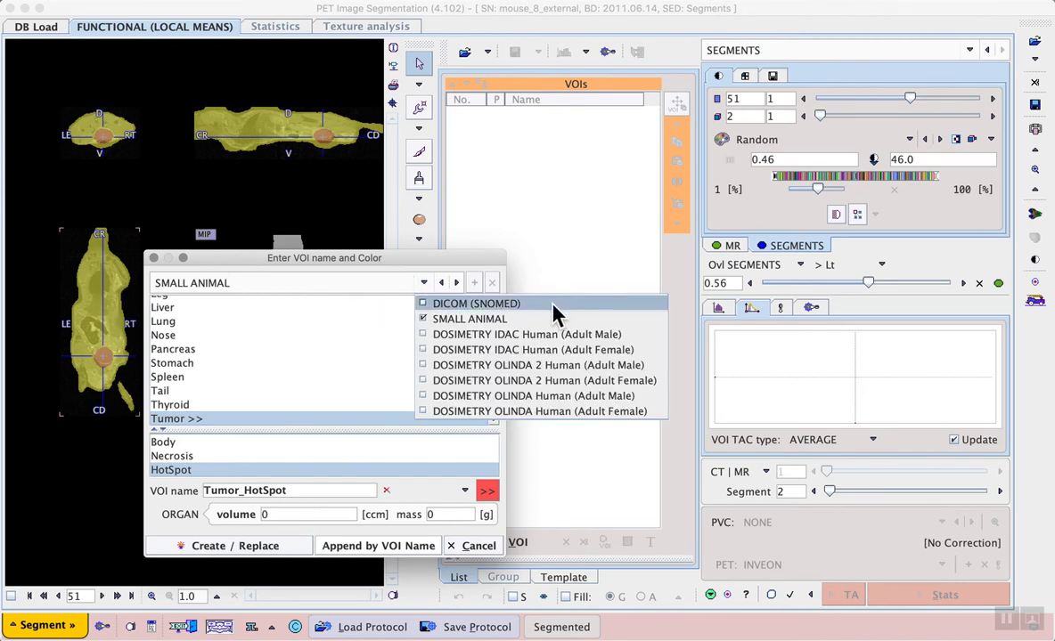
{"action": "left_click", "coordinate": [539, 321]}
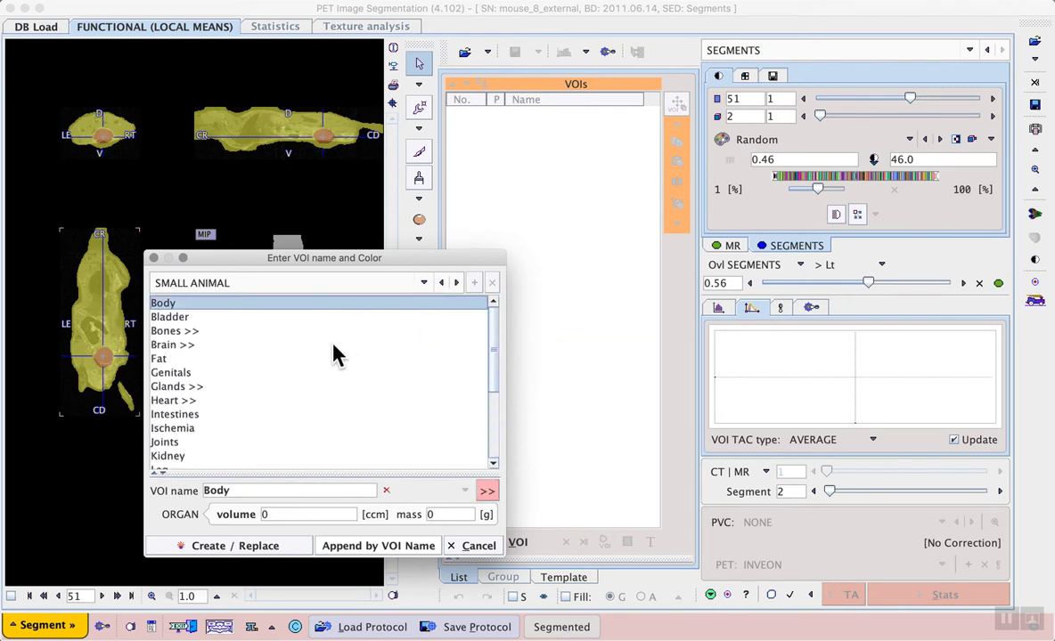
{"action": "left_click", "coordinate": [178, 316]}
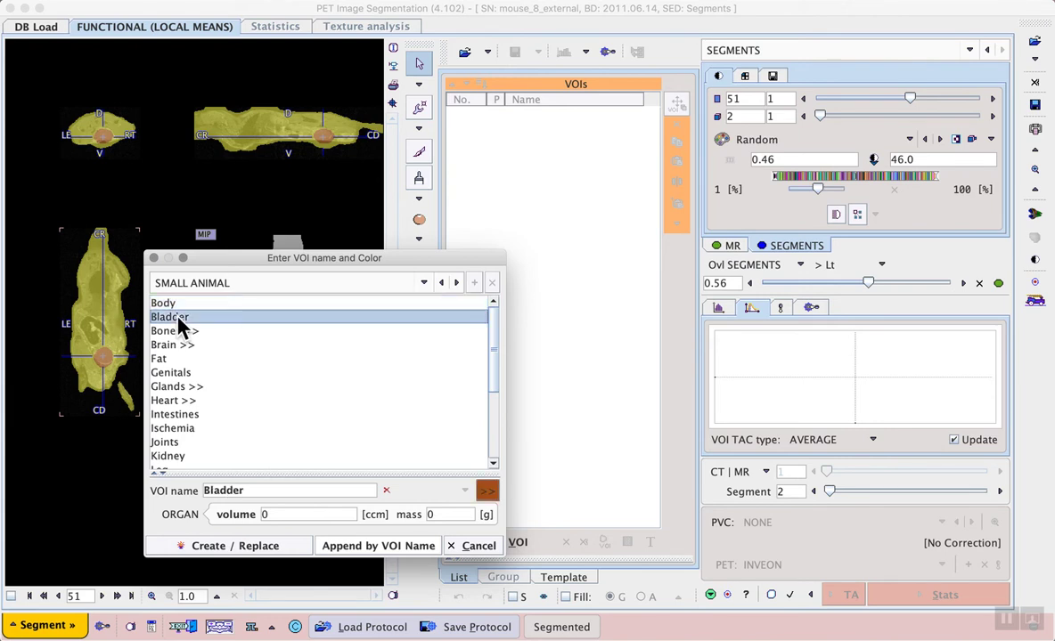
{"action": "left_click", "coordinate": [253, 547]}
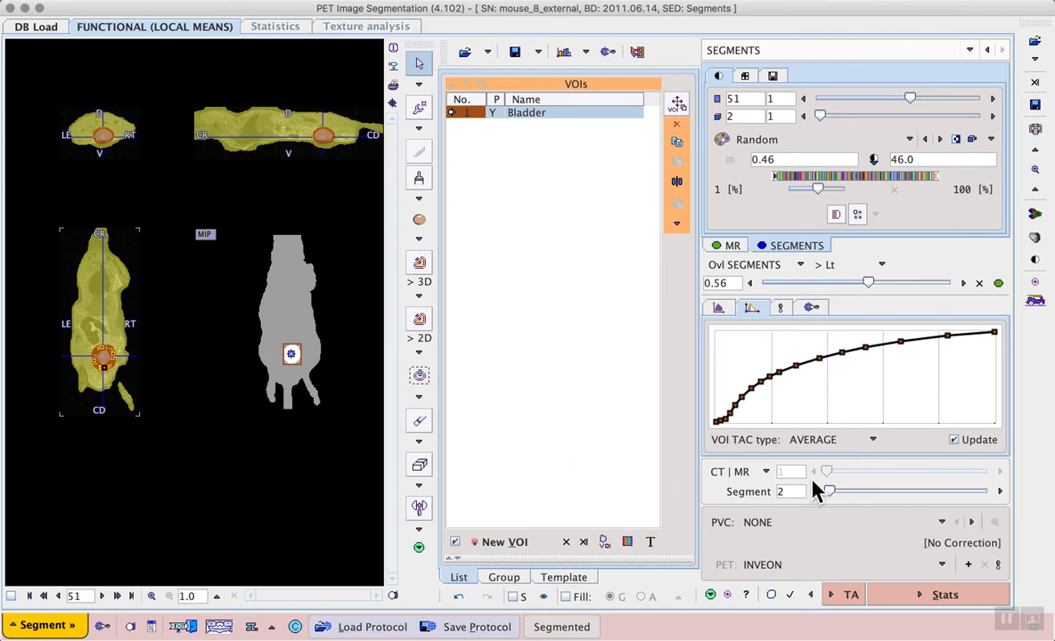
{"action": "left_click", "coordinate": [999, 493]}
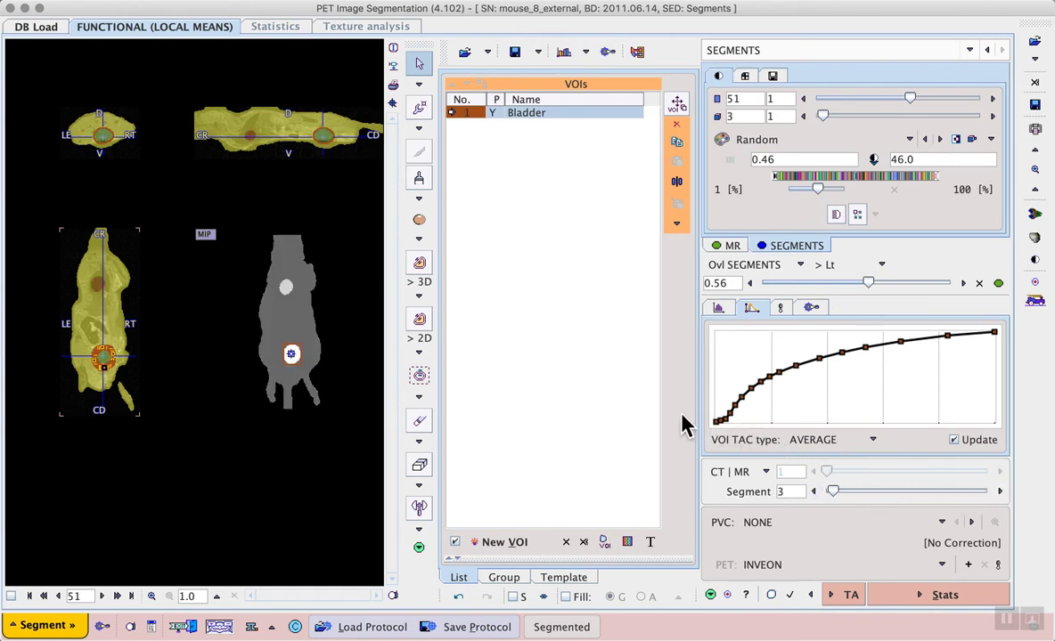
Centre on segment 3's heart blob and create a VOI named Heart >> Whole (Heart_Whole)
{"action": "left_click", "coordinate": [285, 286]}
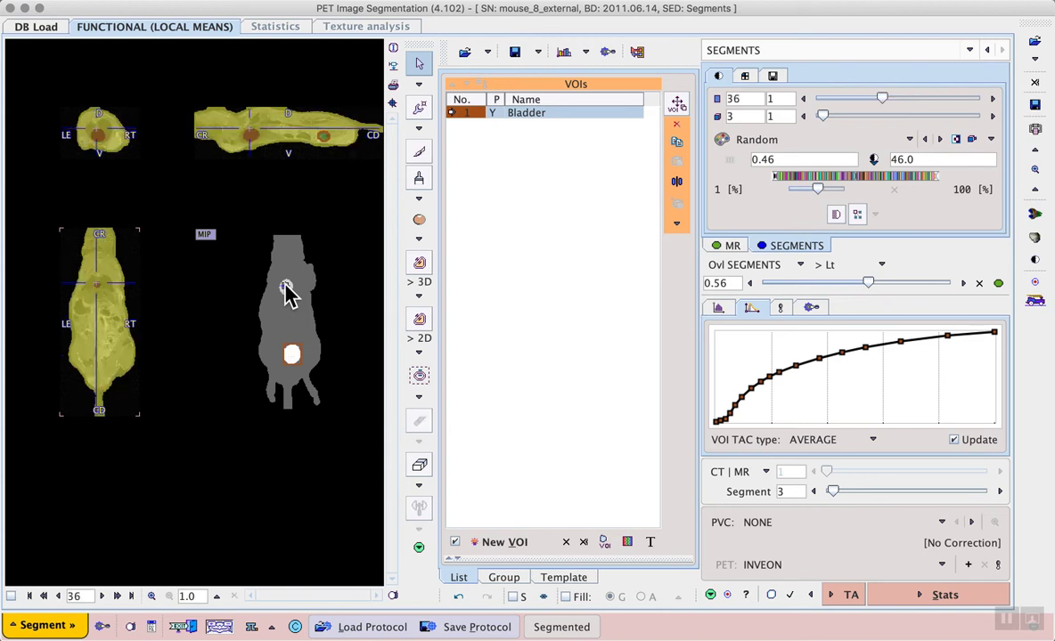
{"action": "left_click", "coordinate": [91, 130]}
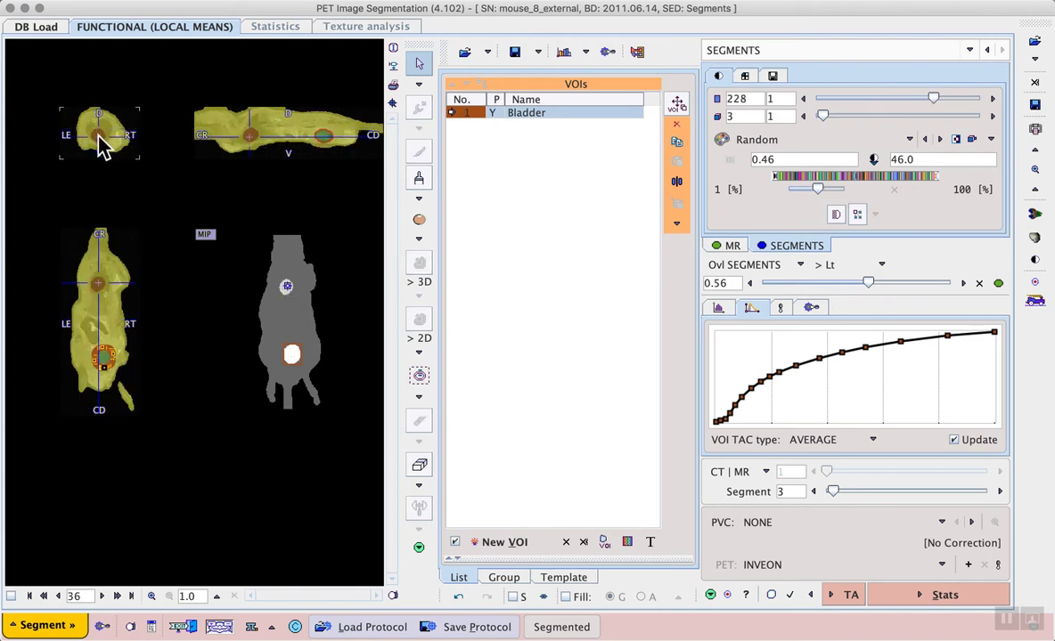
{"action": "double_click", "coordinate": [100, 292]}
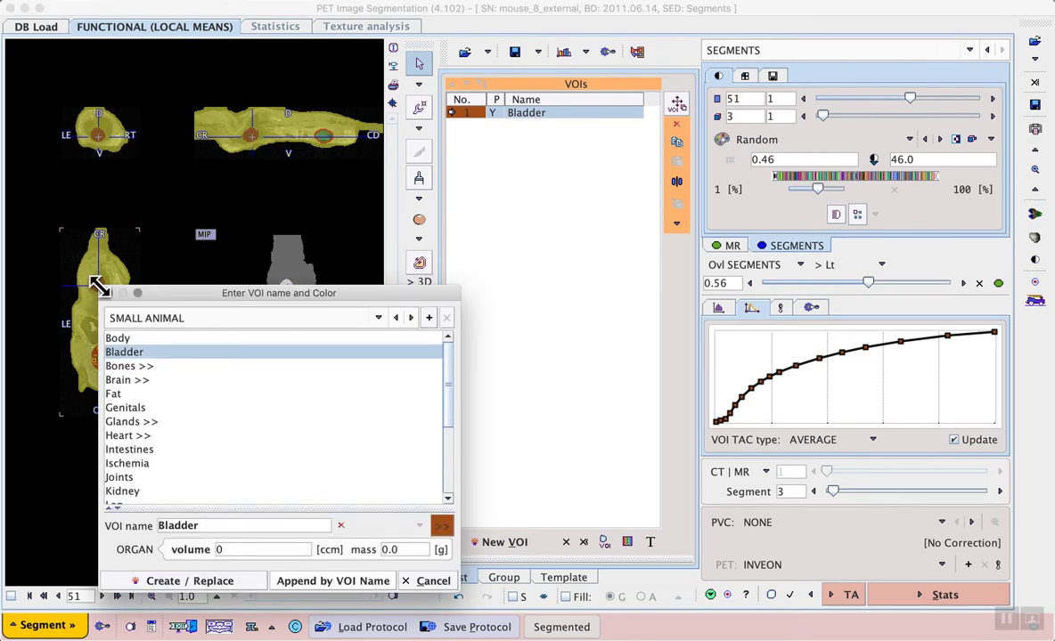
{"action": "left_click", "coordinate": [136, 436]}
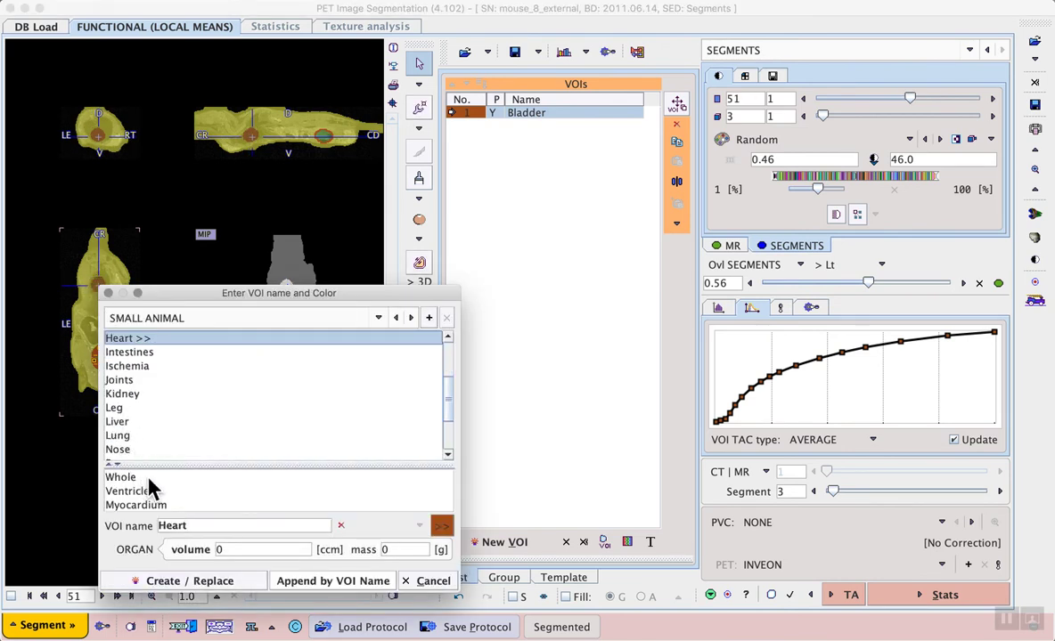
{"action": "left_click", "coordinate": [153, 478]}
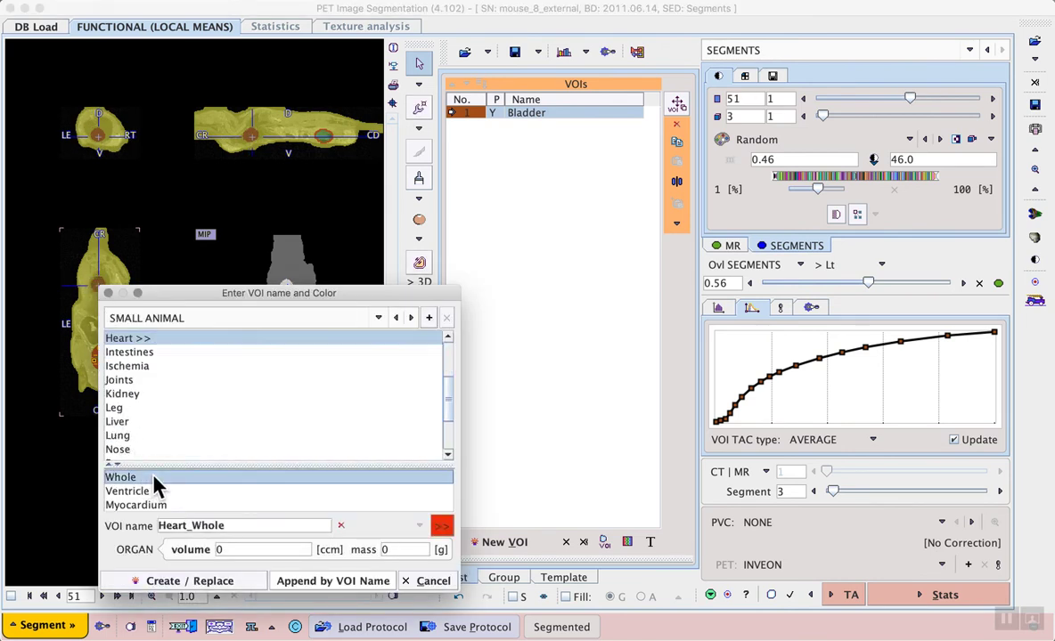
{"action": "left_click", "coordinate": [212, 581]}
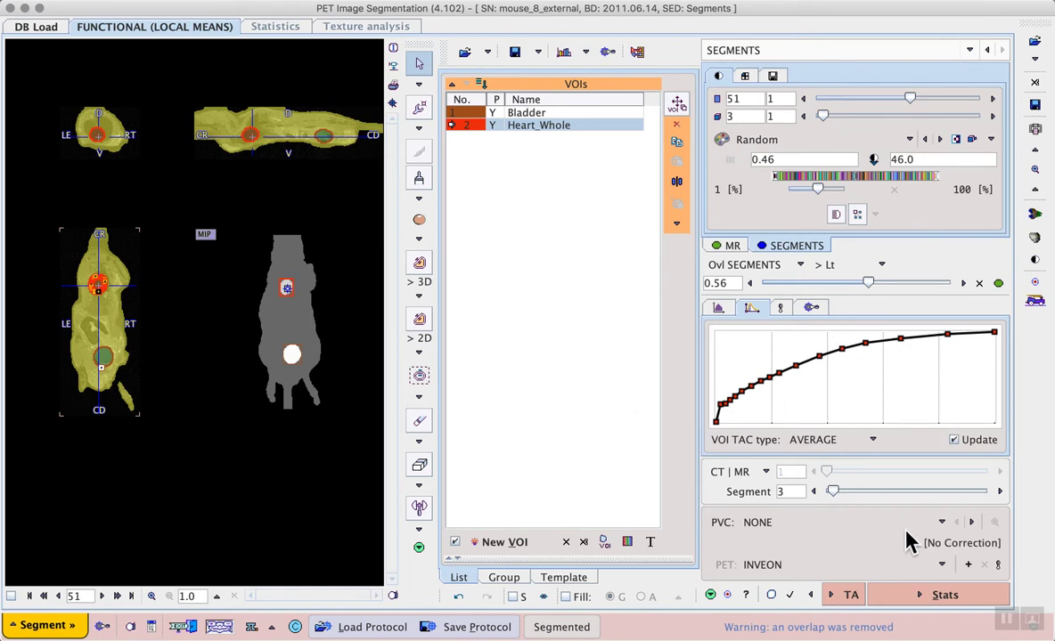
Advance the Segment slider from 2 to segment 6
{"action": "left_click", "coordinate": [1000, 493]}
{"action": "left_click", "coordinate": [1000, 492]}
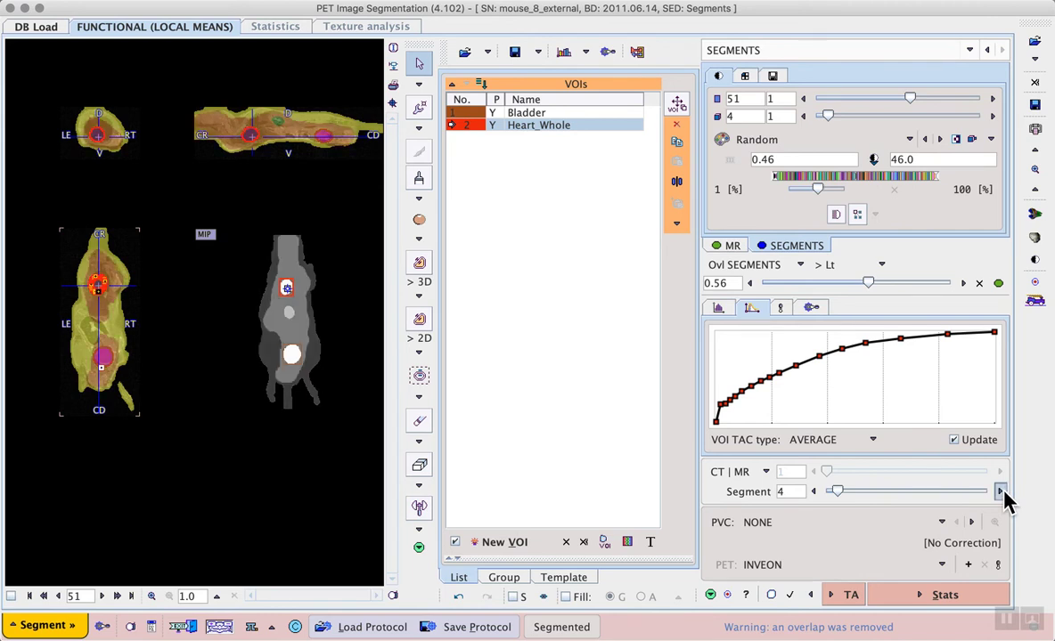
{"action": "left_click", "coordinate": [1000, 493]}
{"action": "left_click", "coordinate": [1000, 492]}
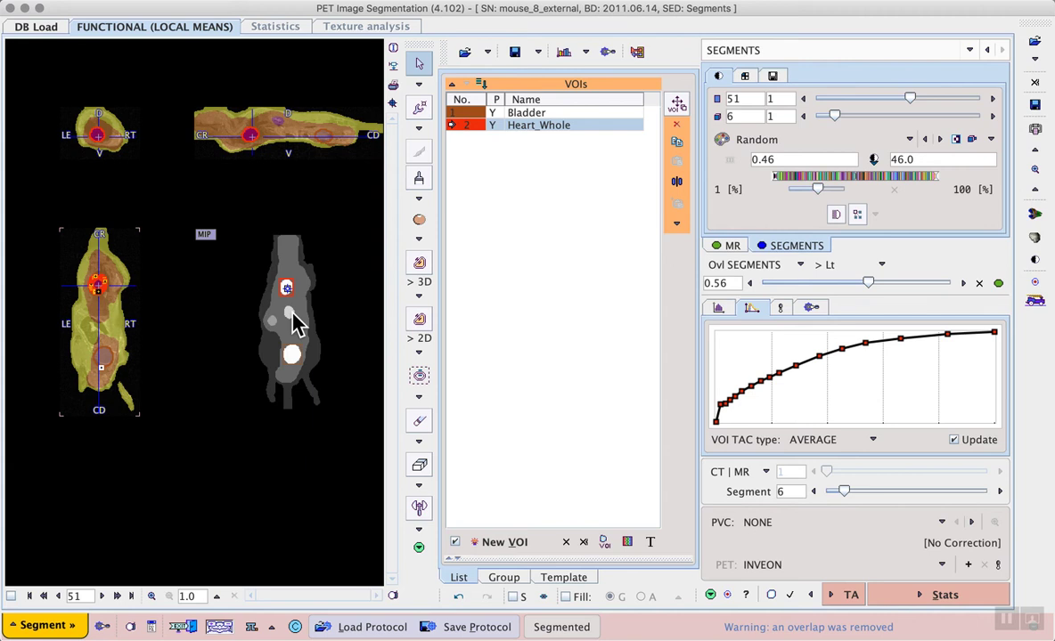
Centre the views on the middle blob and magnify the orthogonal views 4x
{"action": "left_click", "coordinate": [293, 313]}
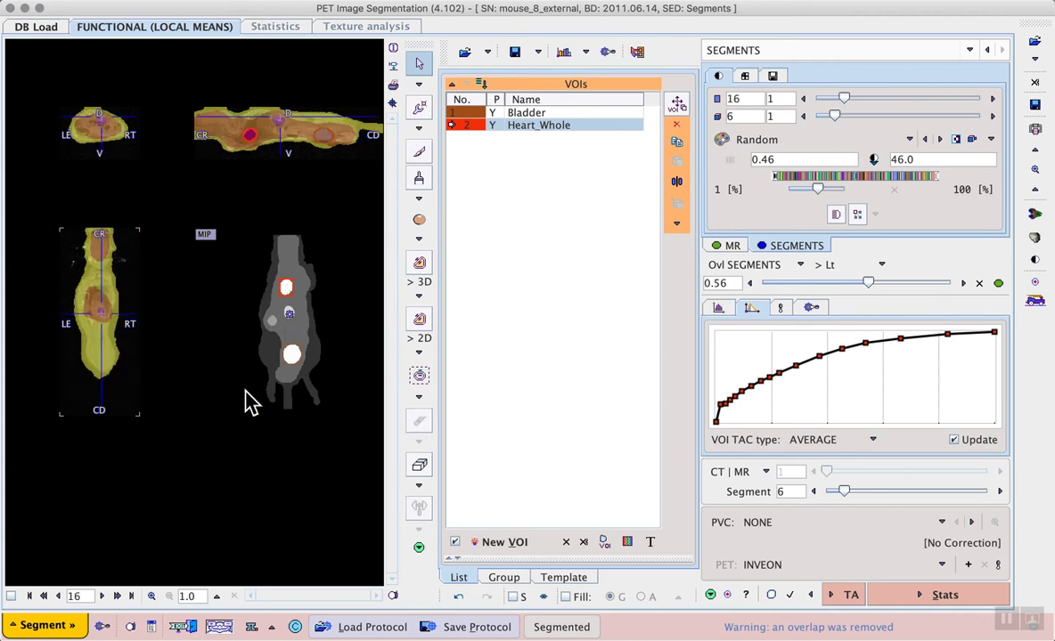
{"action": "left_click", "coordinate": [217, 595]}
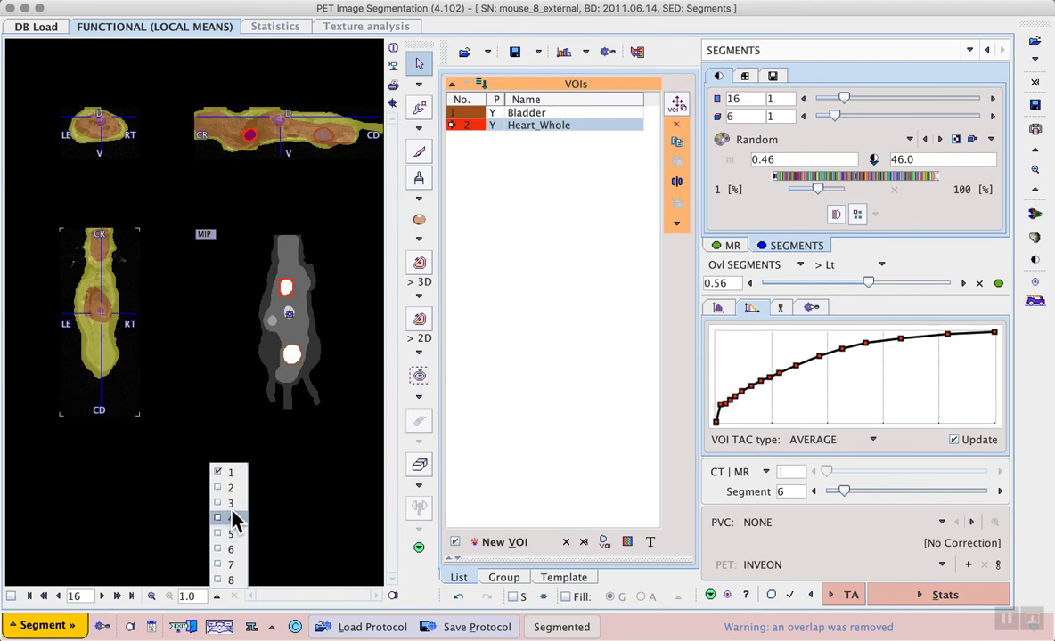
{"action": "left_click", "coordinate": [234, 521]}
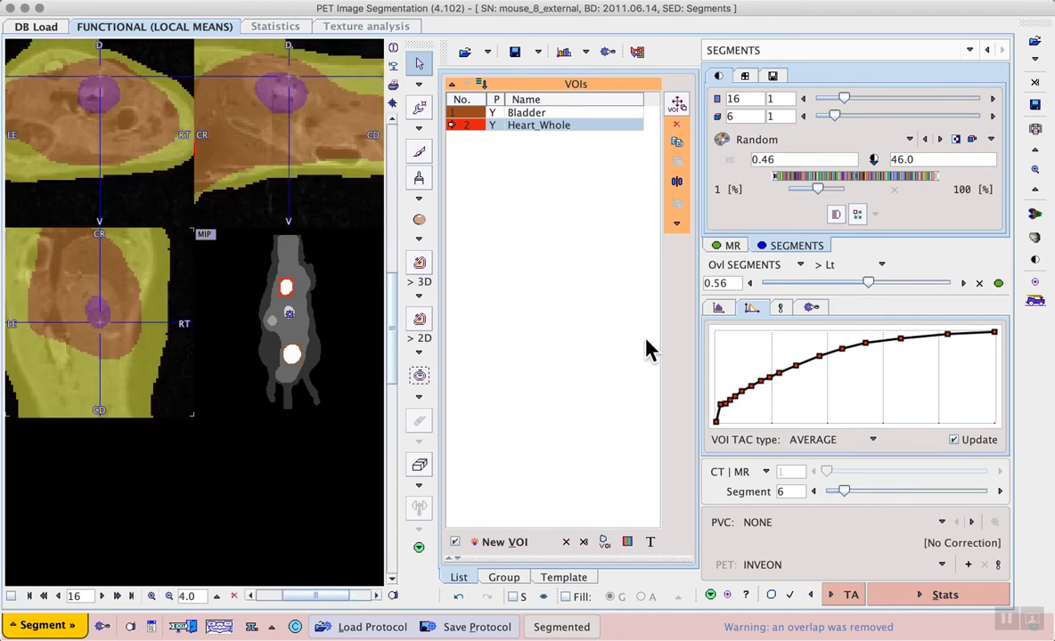
Hide the segment overlay and reposition the slices on the plain anatomy
{"action": "left_click", "coordinate": [824, 282]}
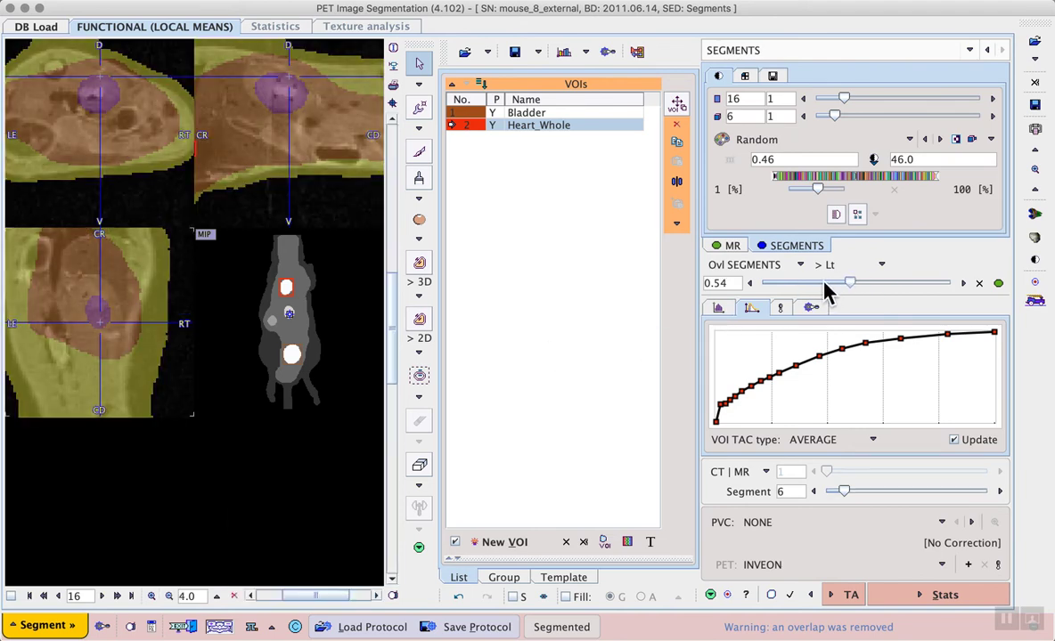
{"action": "left_click_drag", "start_coordinate": [825, 285], "coordinate": [758, 287]}
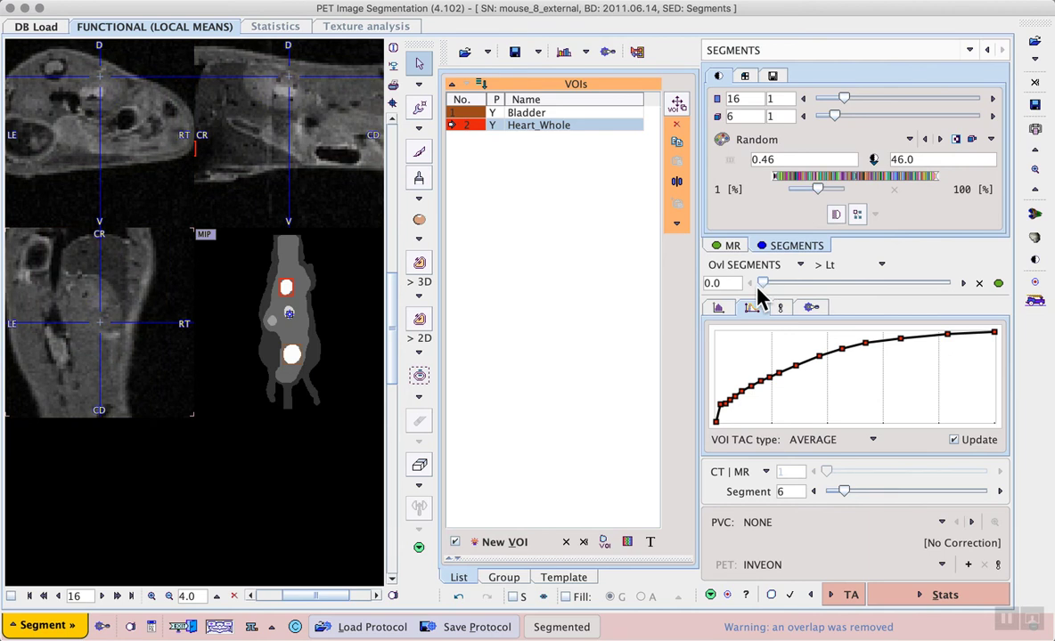
{"action": "left_click", "coordinate": [102, 95]}
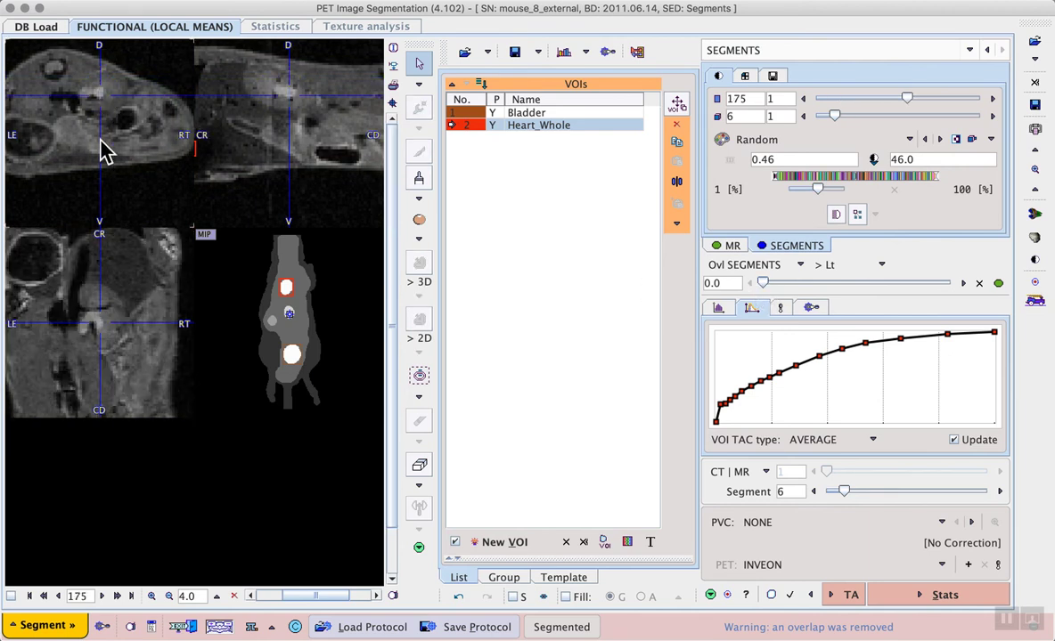
{"action": "left_click", "coordinate": [99, 316]}
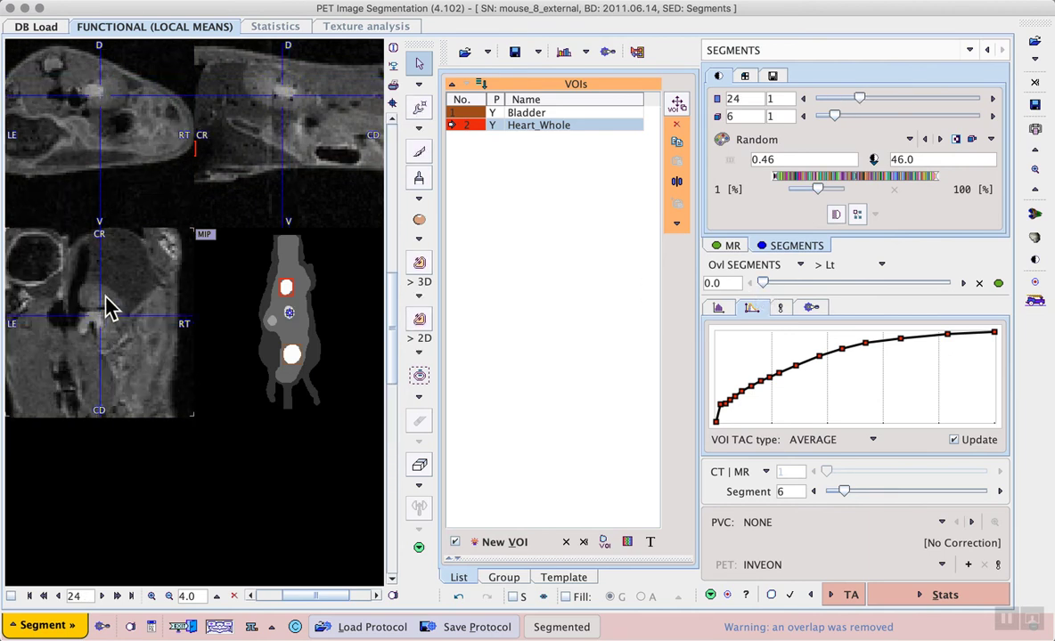
{"action": "left_click", "coordinate": [104, 100]}
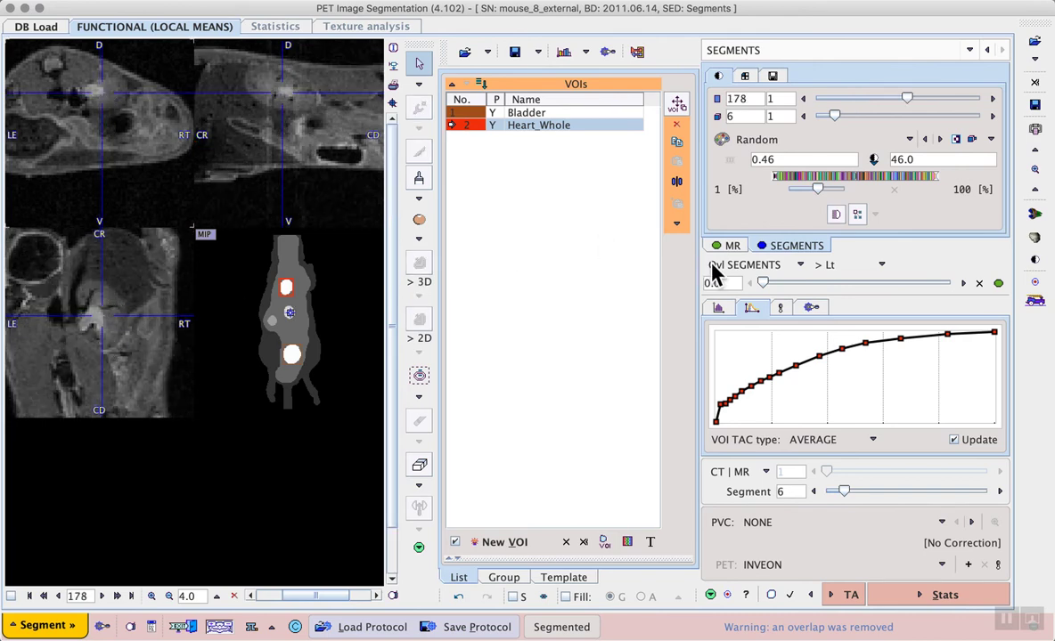
Restore the segment overlay to 0.6 and centre on the purple kidney segment
{"action": "left_click_drag", "start_coordinate": [763, 283], "coordinate": [876, 287]}
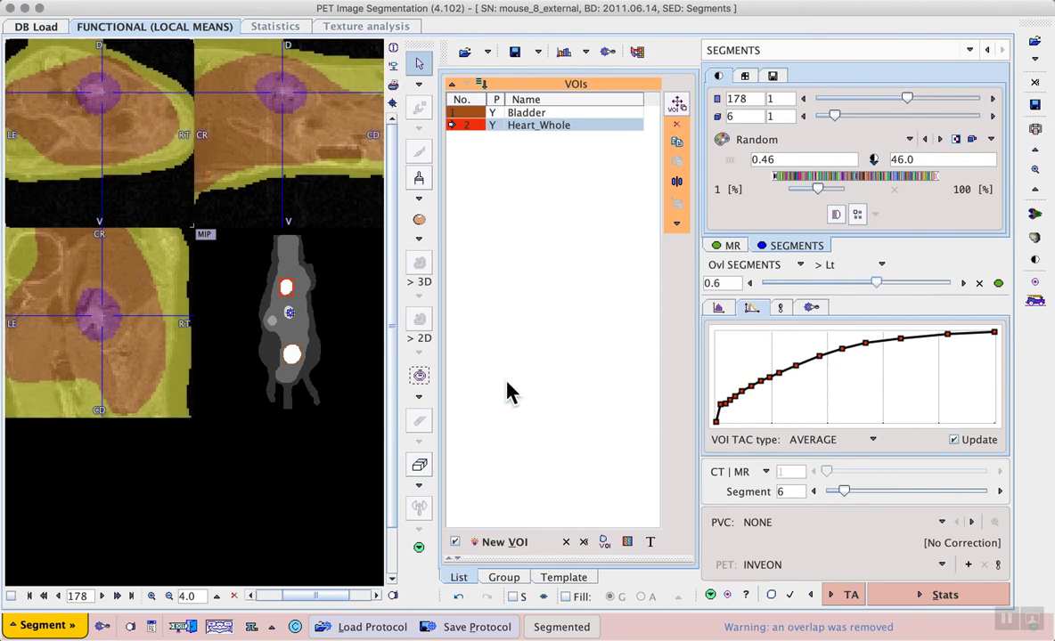
{"action": "left_click", "coordinate": [106, 323]}
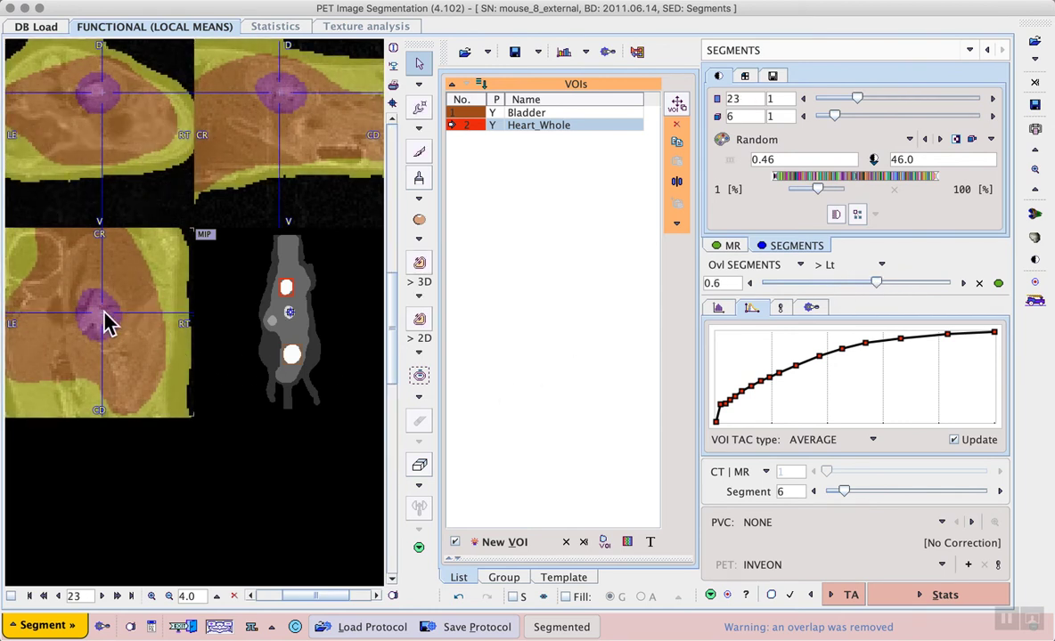
{"action": "left_click", "coordinate": [90, 312]}
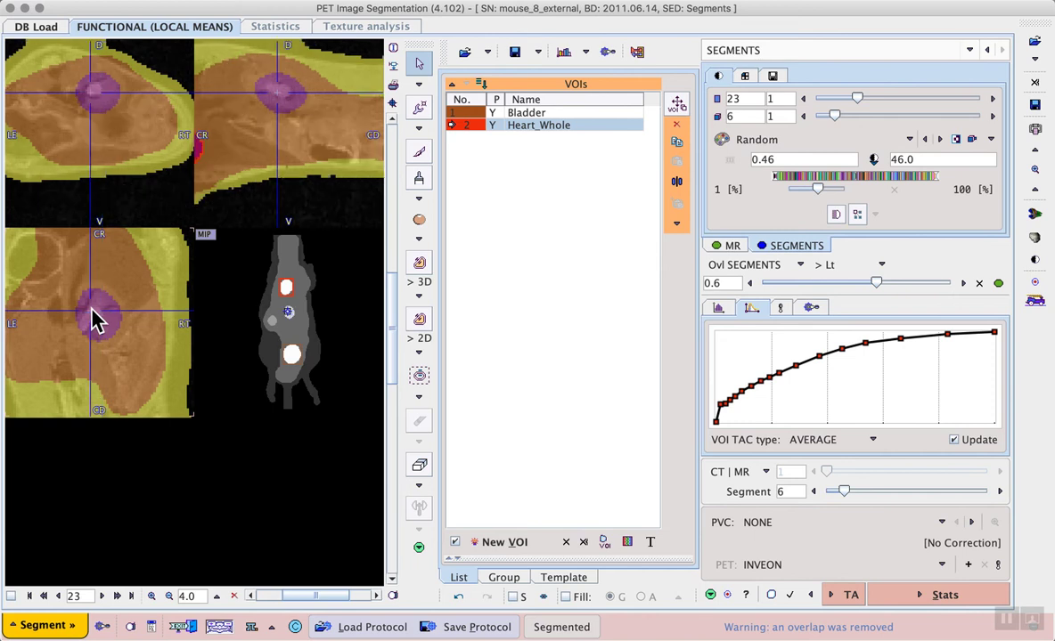
Create a Kidney VOI from the purple segment 6
{"action": "double_click", "coordinate": [91, 309]}
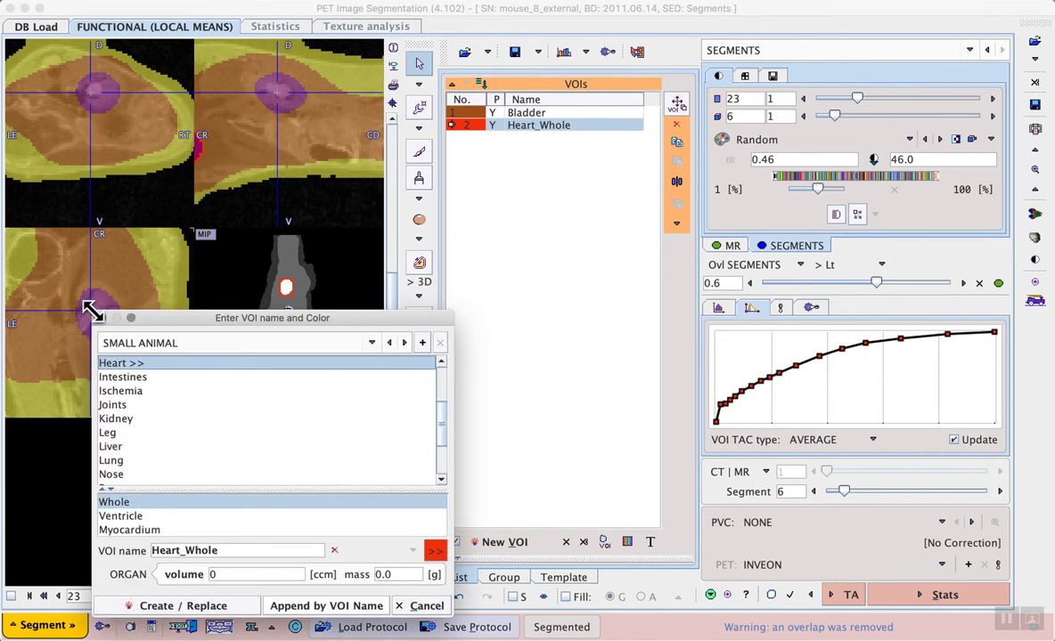
{"action": "left_click", "coordinate": [126, 419]}
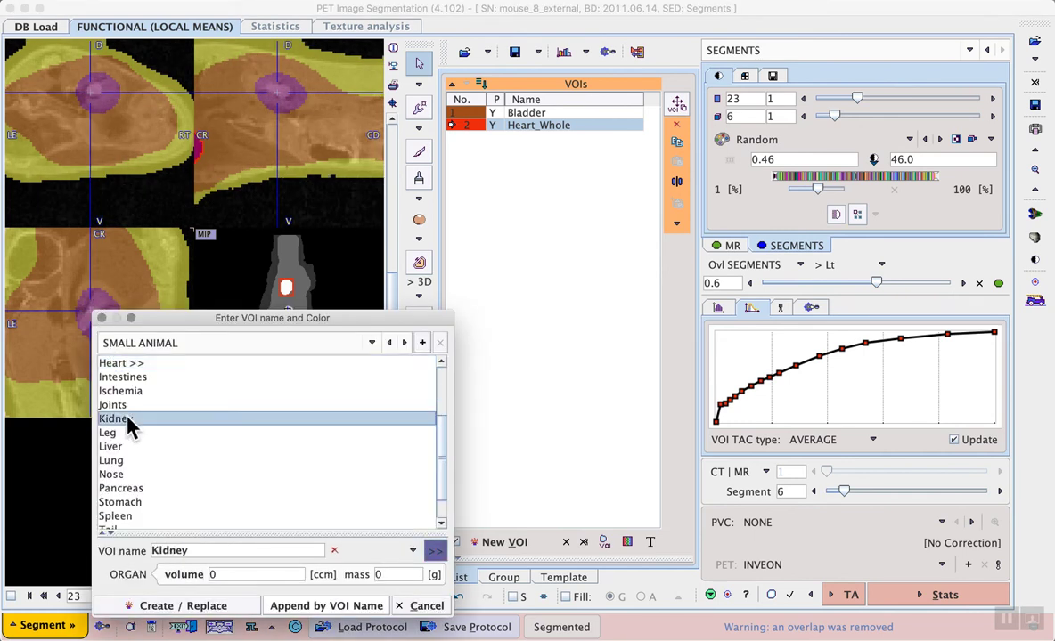
{"action": "left_click", "coordinate": [196, 607]}
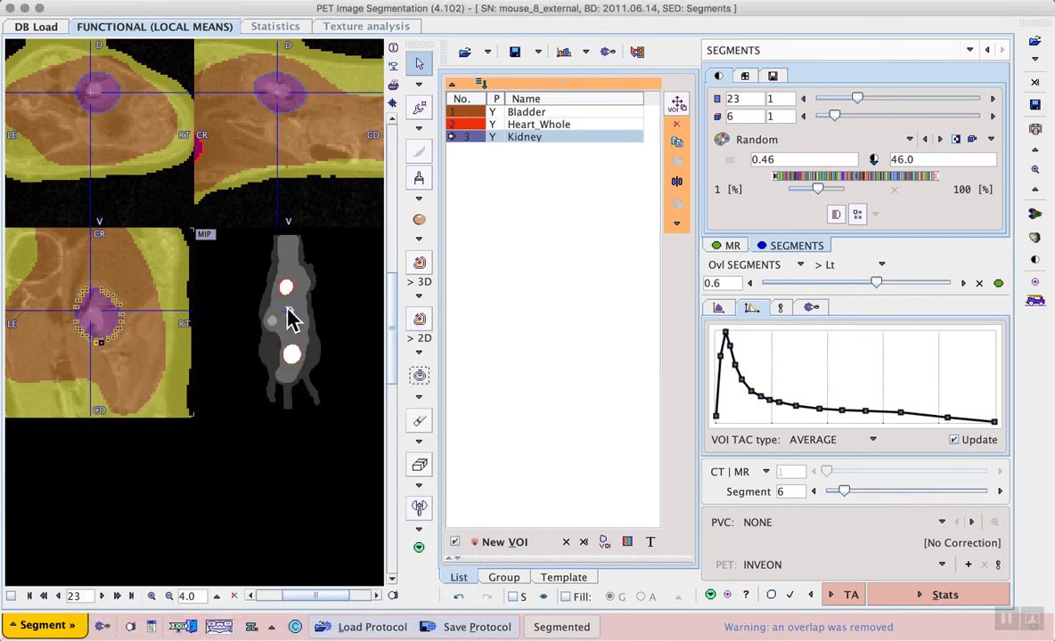
Move the slices to the other kidney and centre on its green segment
{"action": "left_click", "coordinate": [272, 322]}
{"action": "left_click", "coordinate": [272, 330]}
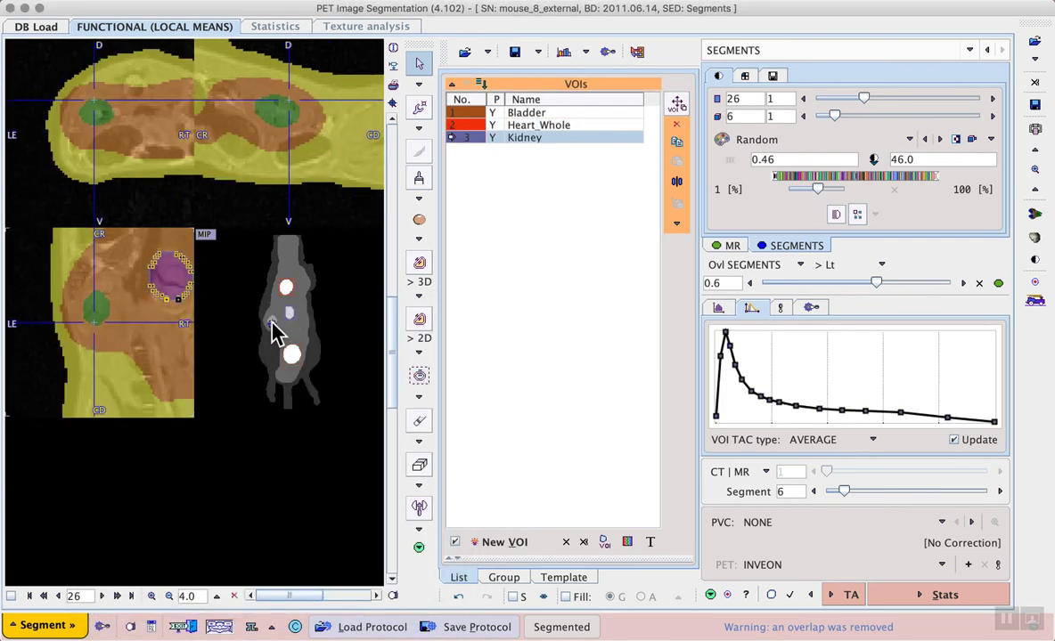
{"action": "left_click", "coordinate": [97, 309]}
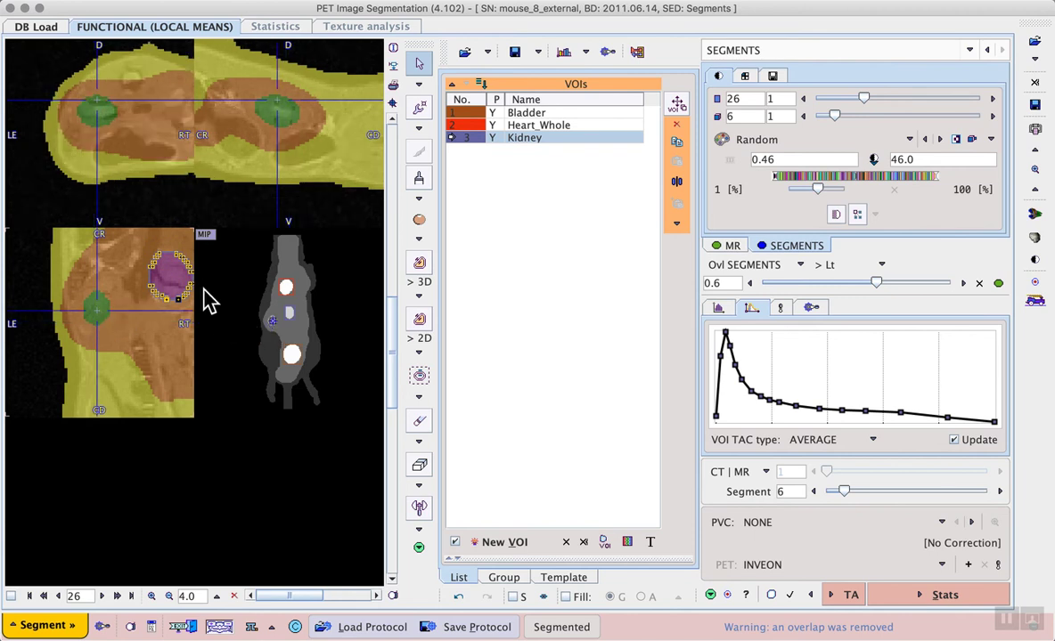
Lower the overlay threshold to 0.52 and append the green segment to the Kidney VOI
{"action": "left_click", "coordinate": [282, 111]}
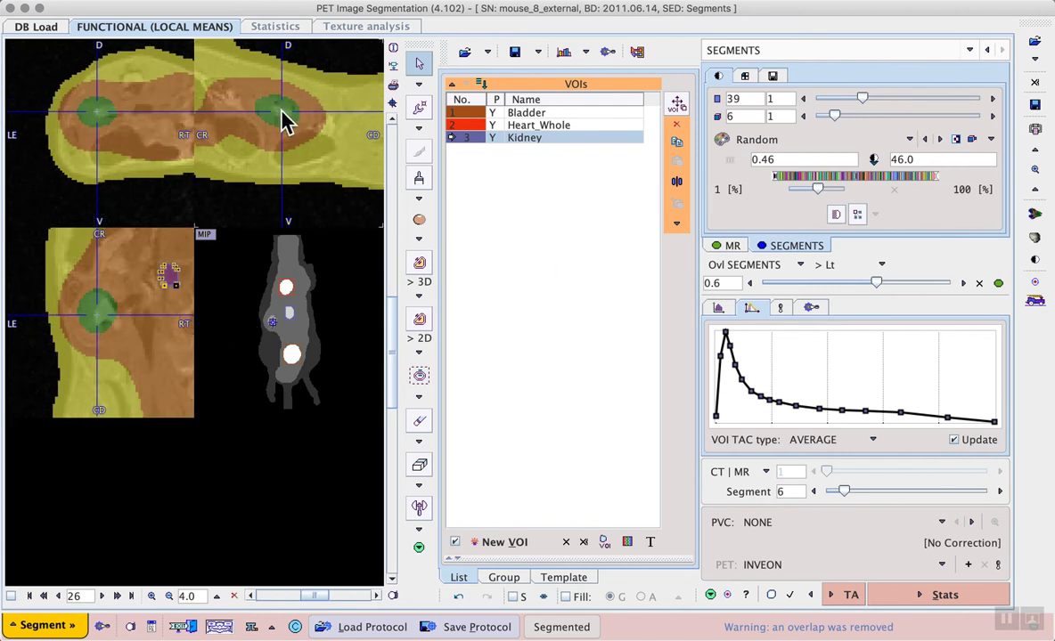
{"action": "mouse_move", "coordinate": [877, 281]}
{"action": "left_mouse_down"}
{"action": "mouse_move", "coordinate": [757, 288]}
{"action": "mouse_move", "coordinate": [864, 296]}
{"action": "left_mouse_up"}
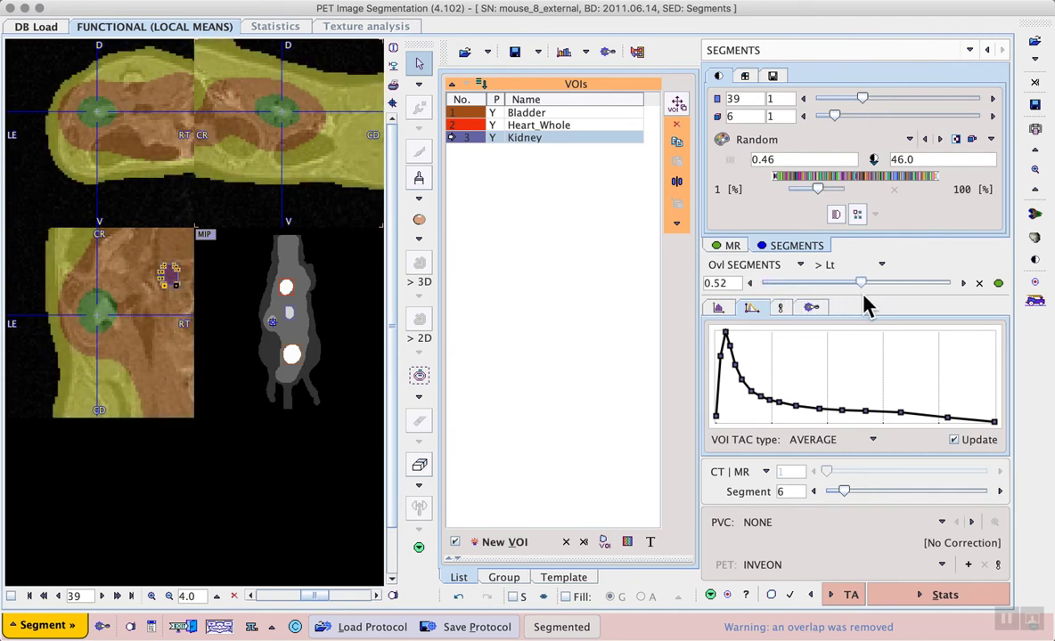
{"action": "left_click", "coordinate": [105, 310]}
{"action": "double_click", "coordinate": [105, 313]}
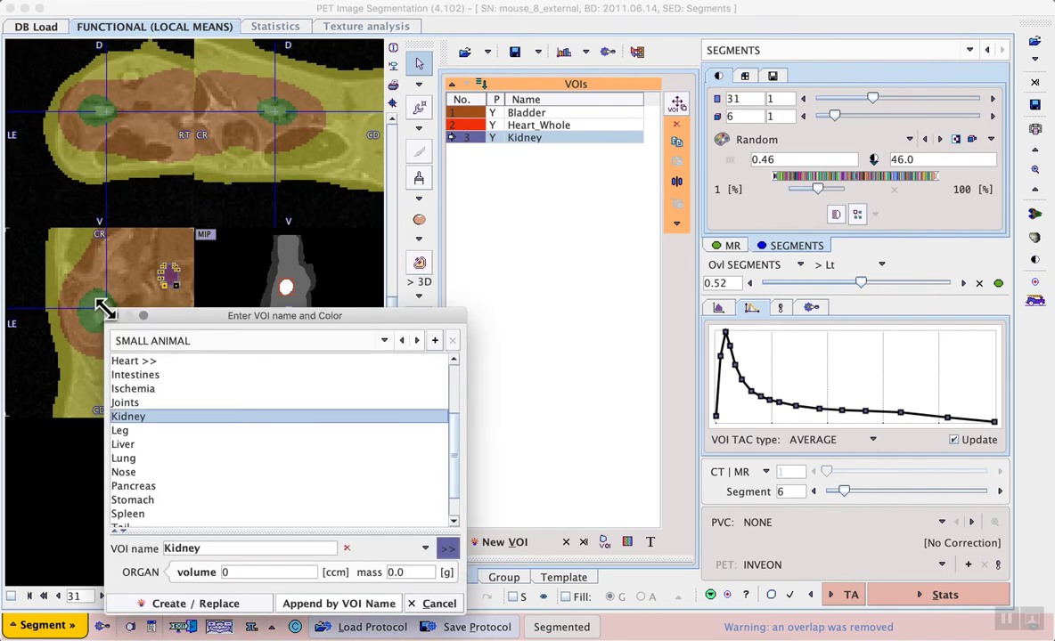
{"action": "left_click", "coordinate": [378, 605]}
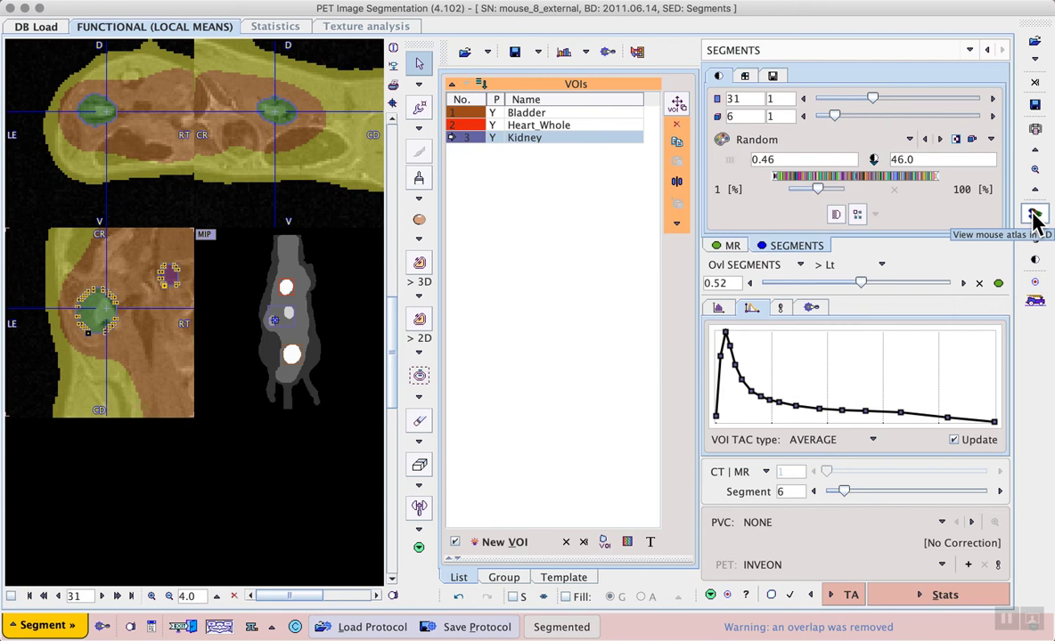
Show the mouse atlas in 3D, then list the image series choices: PET, AVR, CT | MR
{"action": "left_click", "coordinate": [1035, 215]}
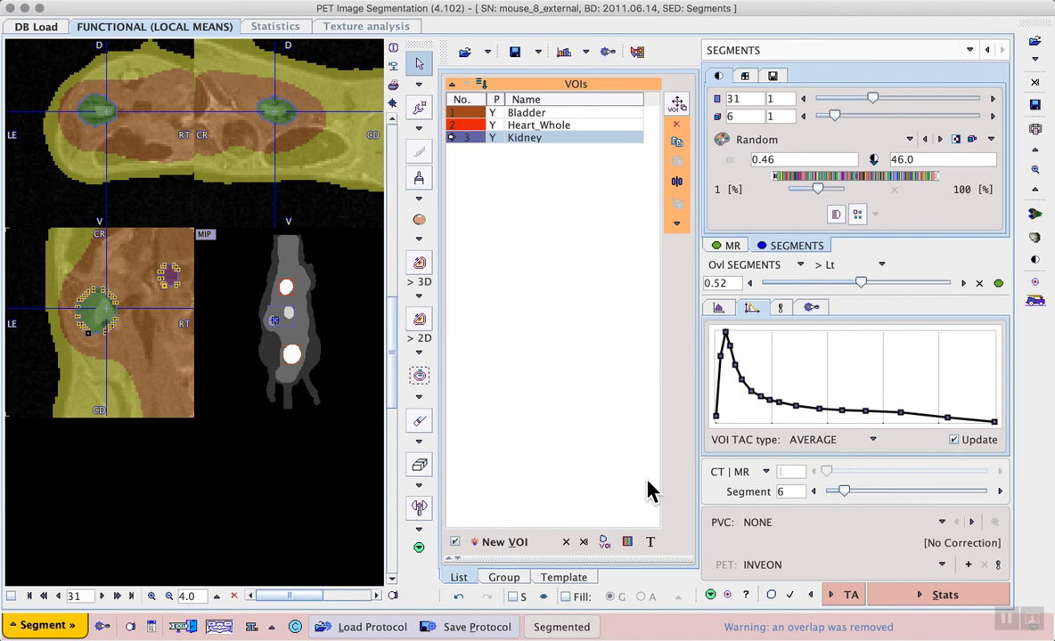
{"action": "left_click", "coordinate": [766, 473]}
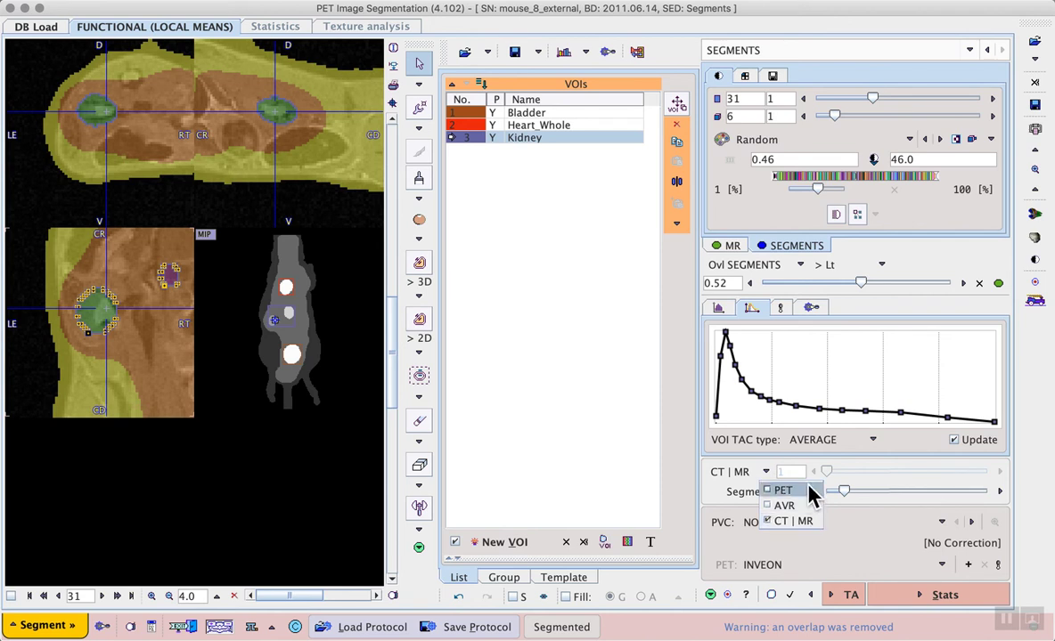
Display the dynamic PET series at a later frame with the segment overlay faded out
{"action": "left_click", "coordinate": [784, 491]}
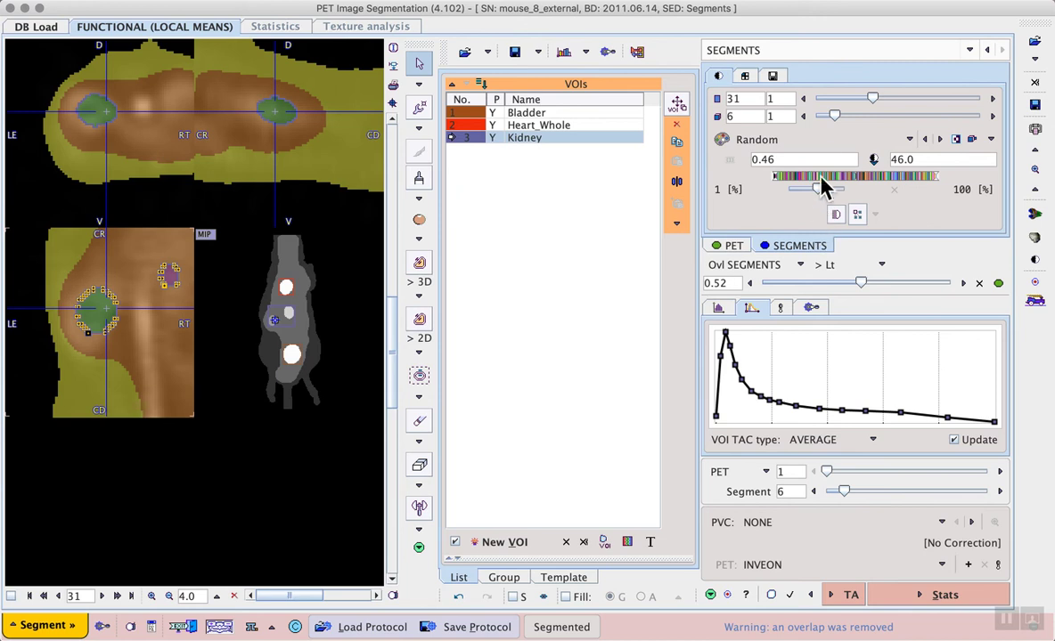
{"action": "left_click", "coordinate": [733, 249]}
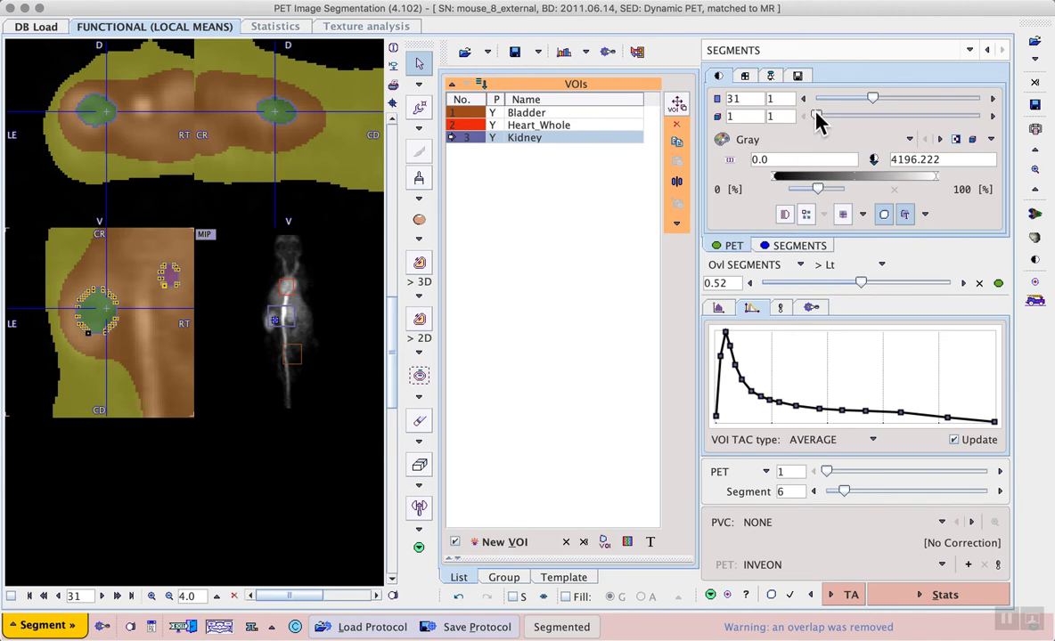
{"action": "left_click_drag", "start_coordinate": [821, 117], "coordinate": [996, 122]}
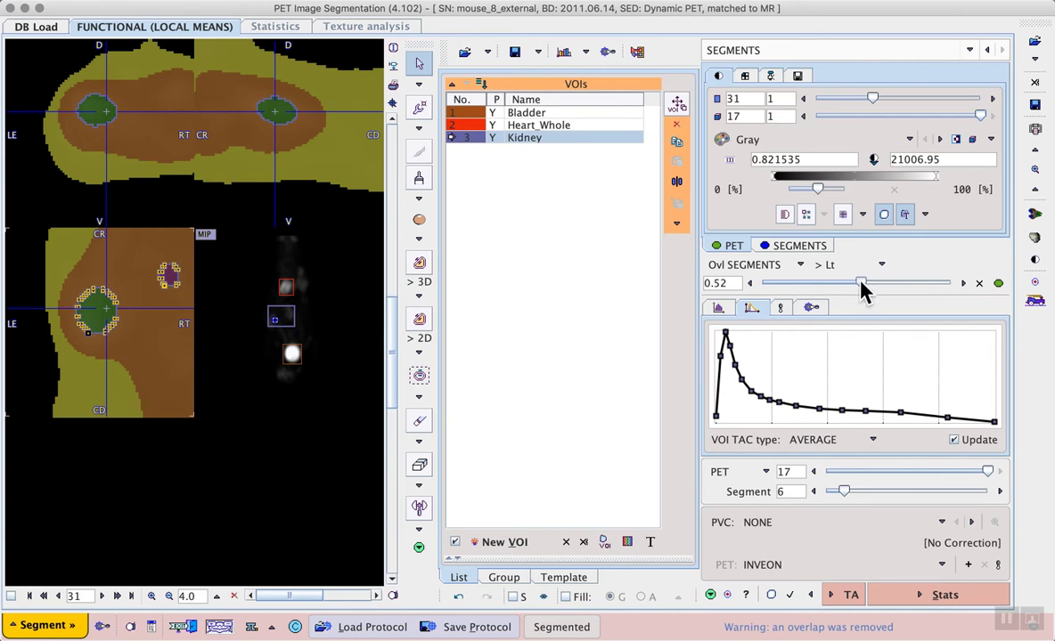
{"action": "left_click_drag", "start_coordinate": [860, 283], "coordinate": [761, 282]}
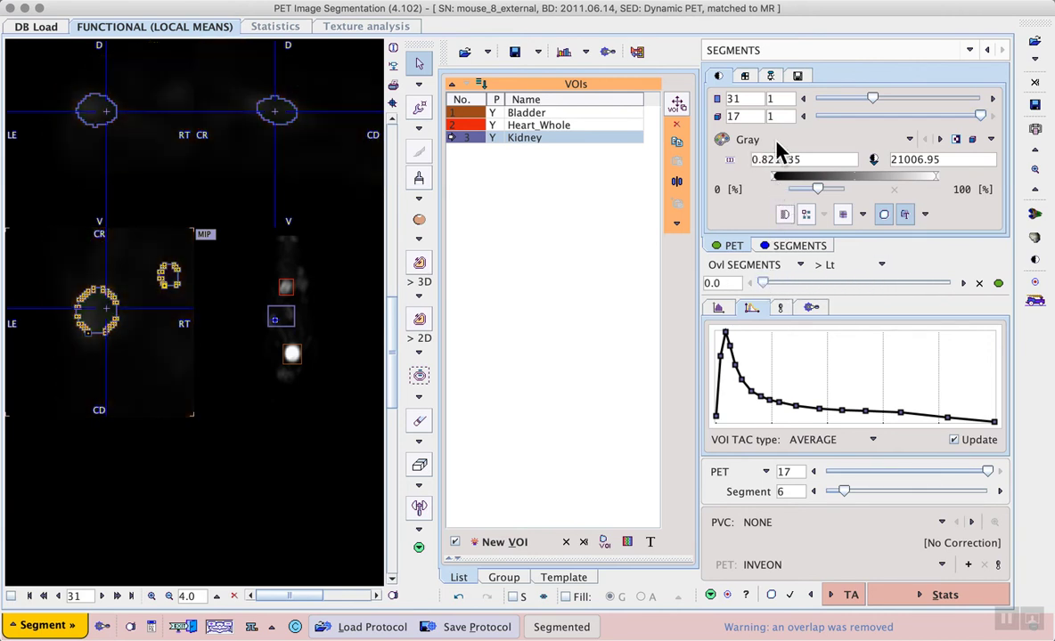
Apply the Cold colour table, lower the upper display limit to about 30%, and view the heart
{"action": "left_click", "coordinate": [908, 140]}
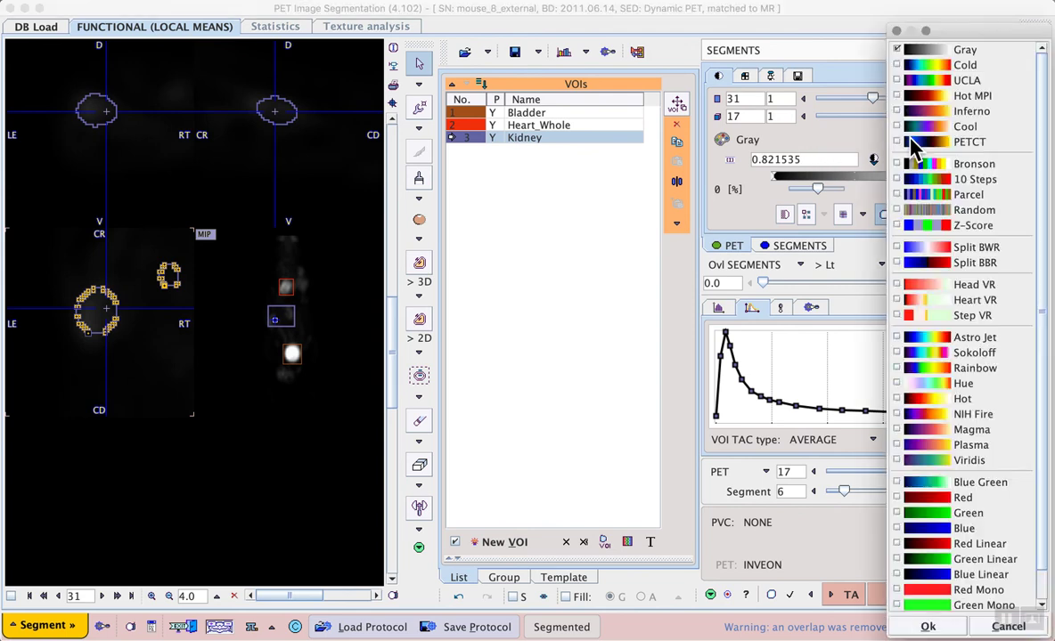
{"action": "double_click", "coordinate": [970, 67]}
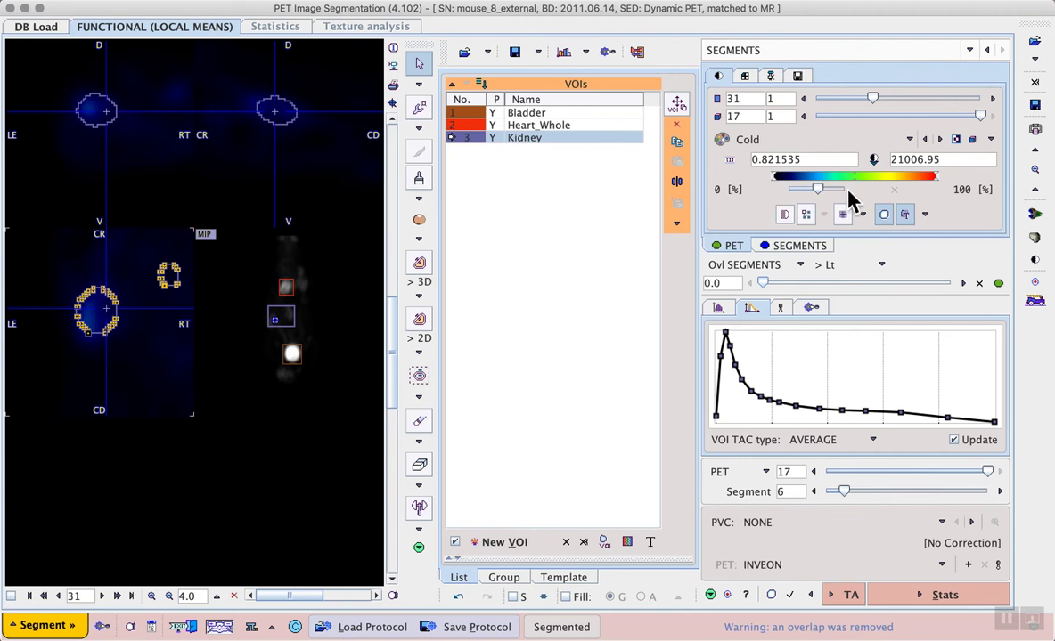
{"action": "left_click_drag", "start_coordinate": [933, 177], "coordinate": [823, 191]}
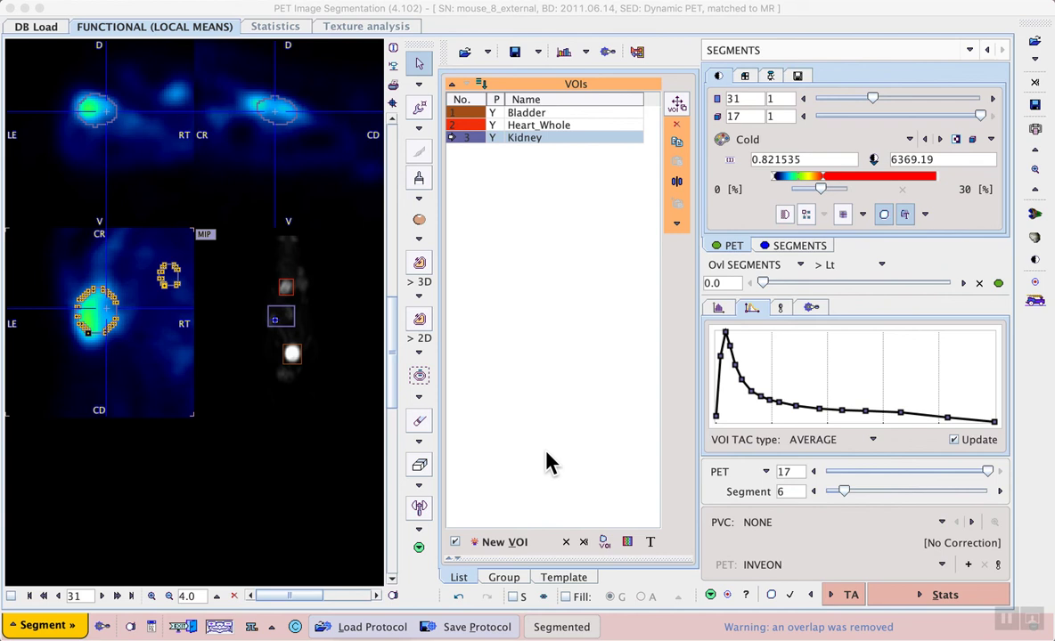
{"action": "left_click", "coordinate": [286, 292]}
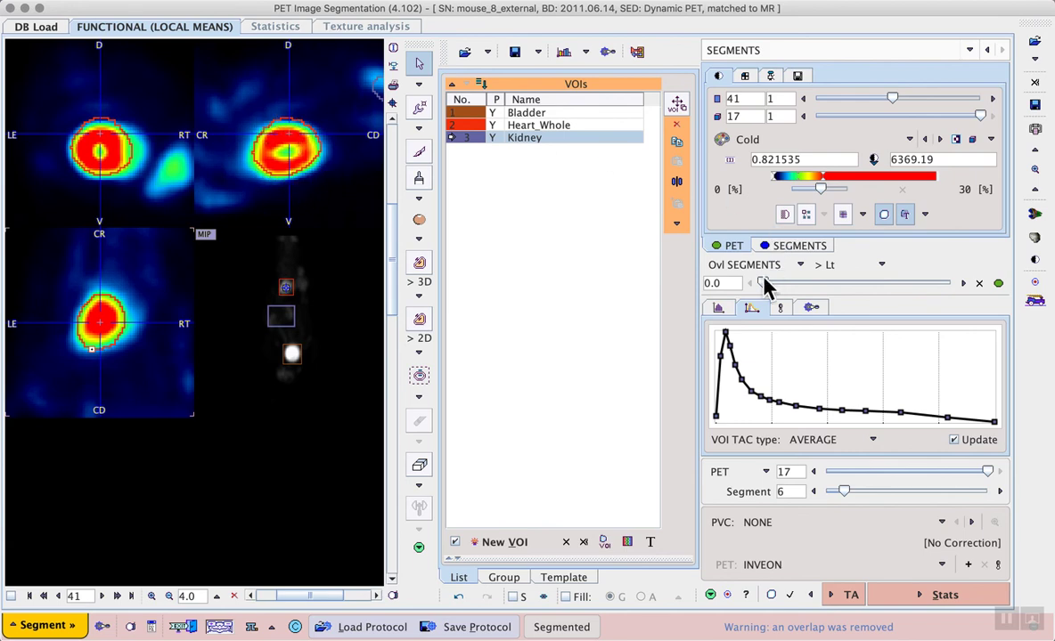
Overlay the segmentation on PET at about 0.37 while checking the bladder and kidney
{"action": "left_click_drag", "start_coordinate": [761, 283], "coordinate": [802, 283]}
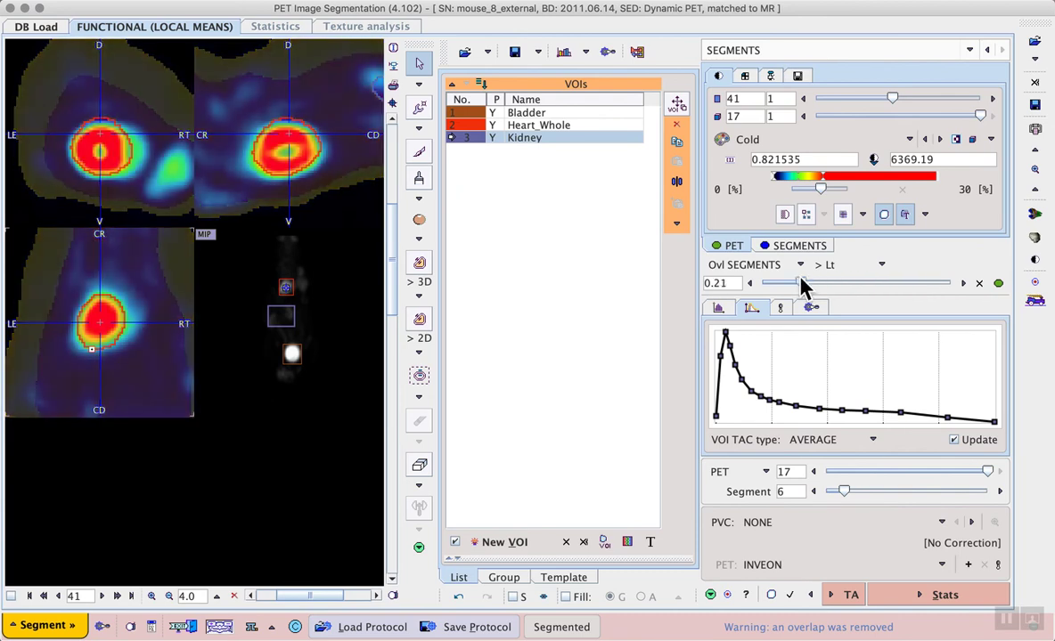
{"action": "left_click", "coordinate": [291, 354]}
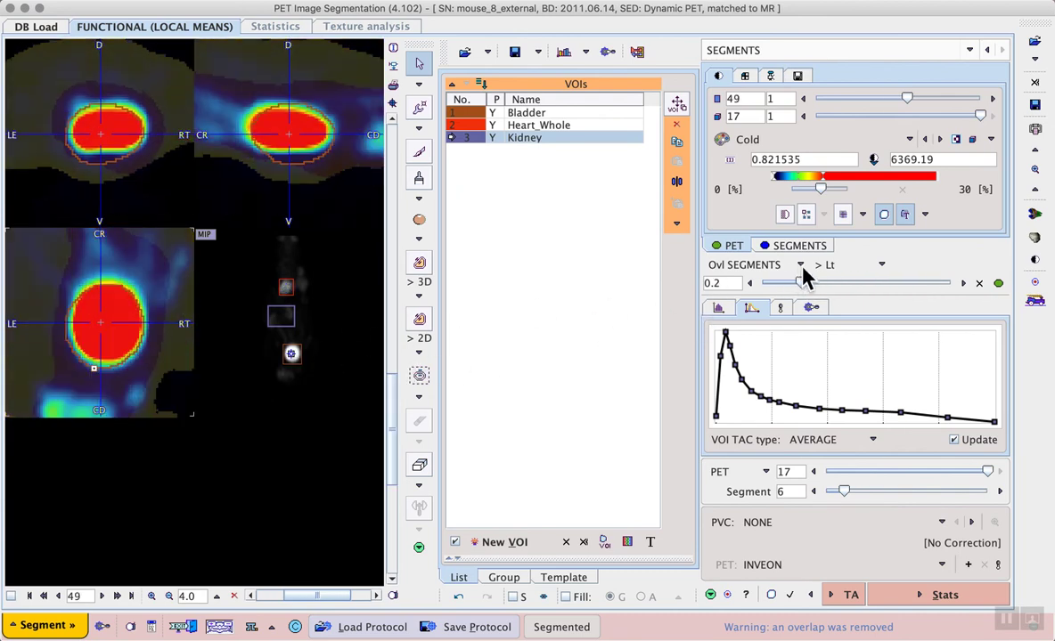
{"action": "left_click_drag", "start_coordinate": [802, 282], "coordinate": [832, 285]}
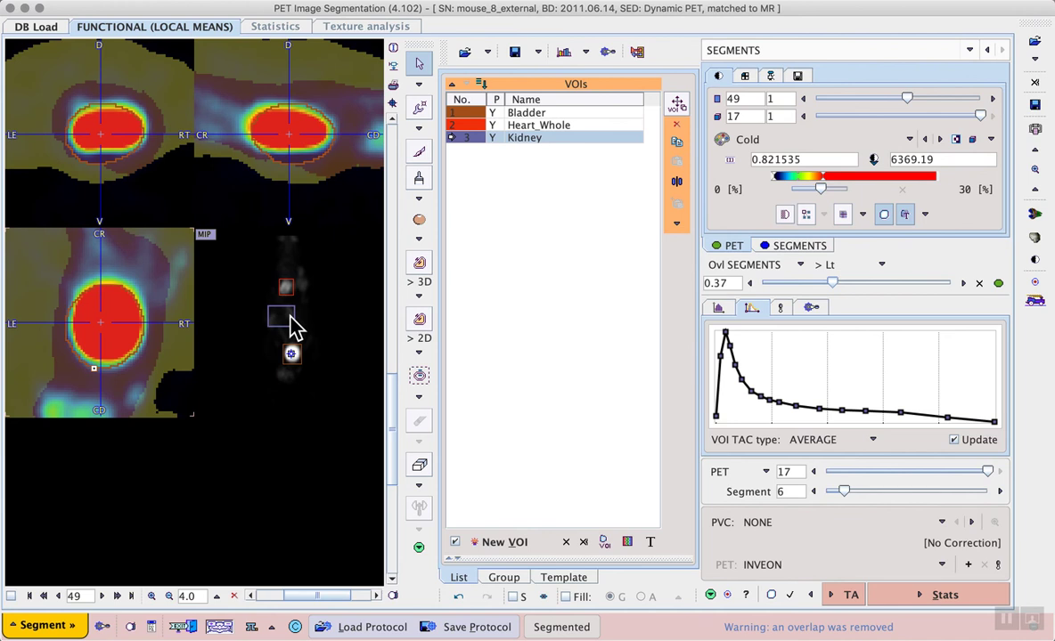
{"action": "left_click", "coordinate": [295, 328]}
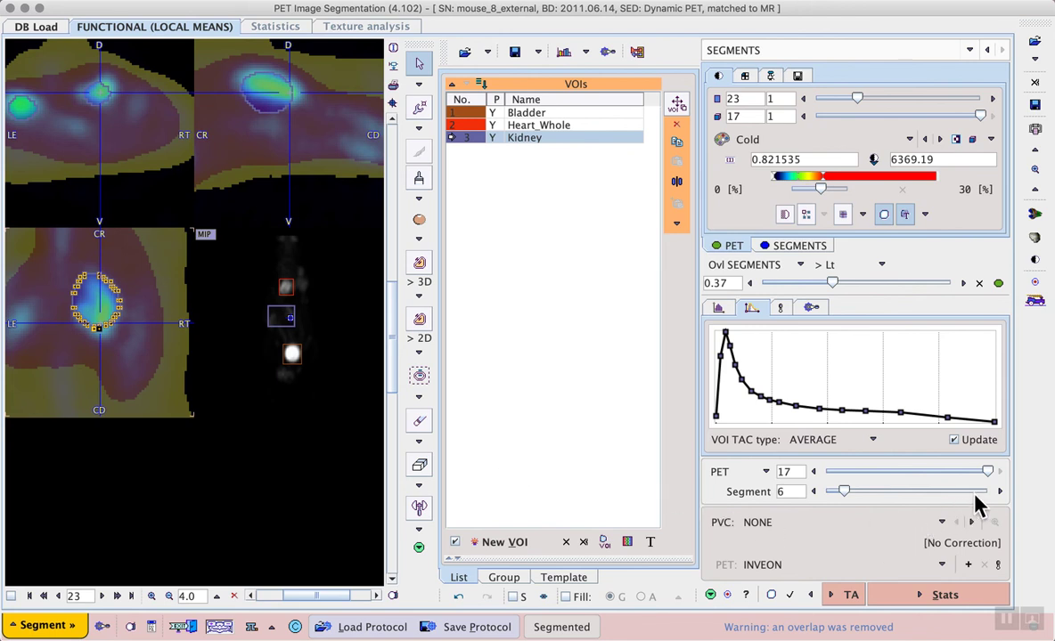
Show segmentation result 8 as SEGMENTS with overlay 0.78, centred on the green lower-body hotspot
{"action": "left_click", "coordinate": [1000, 492]}
{"action": "left_click", "coordinate": [1000, 493]}
{"action": "left_click", "coordinate": [814, 247]}
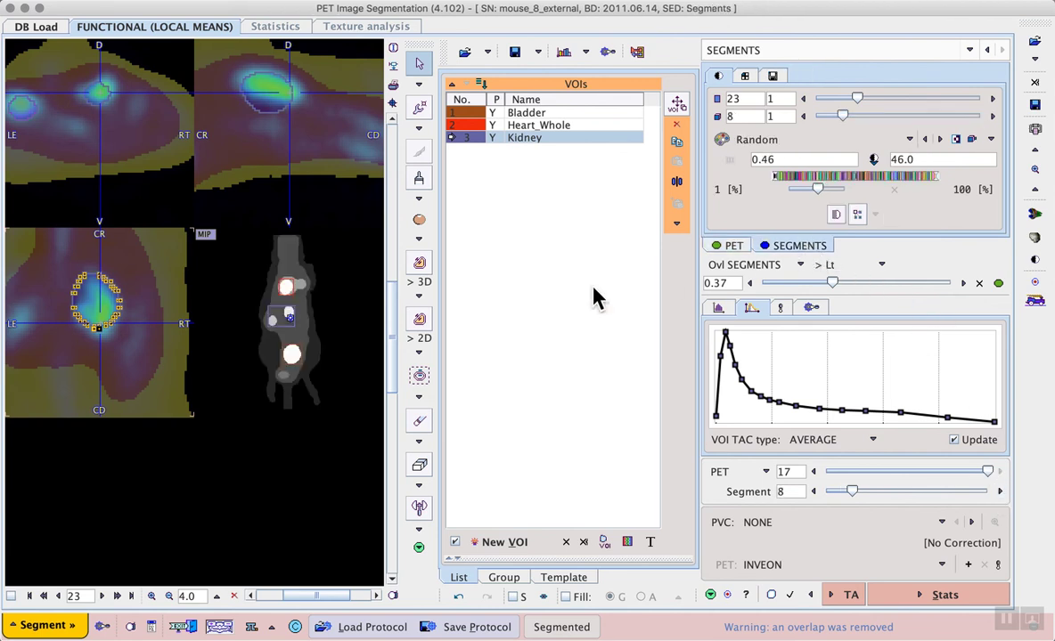
{"action": "left_click", "coordinate": [286, 386]}
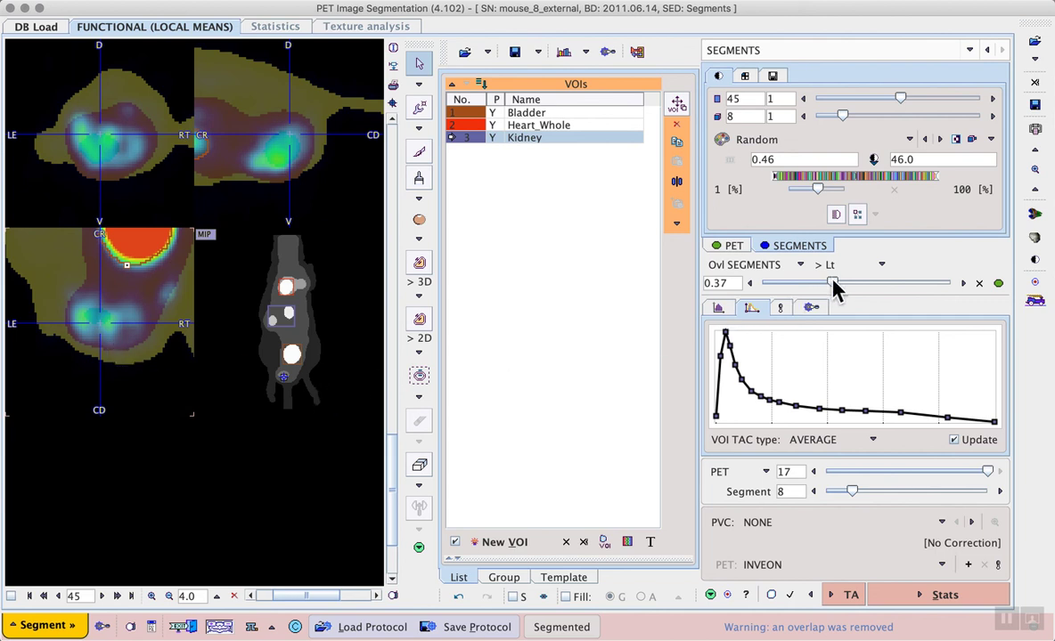
{"action": "left_click_drag", "start_coordinate": [832, 283], "coordinate": [909, 284]}
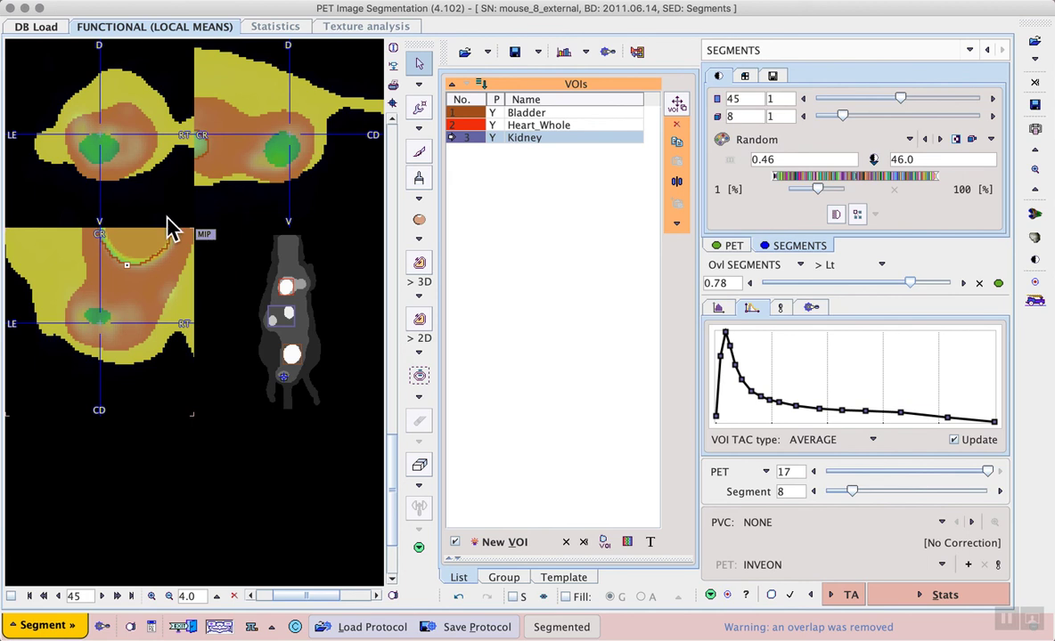
{"action": "left_click", "coordinate": [102, 158]}
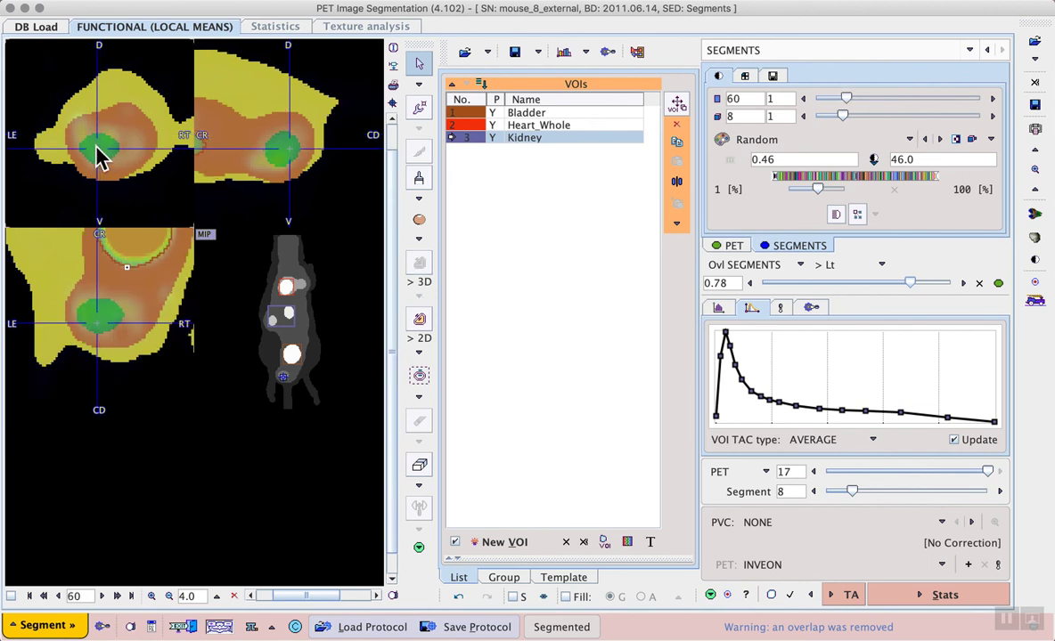
Create a VOI named Tumor_HotSpot from the hotspot segment (segment 8)
{"action": "double_click", "coordinate": [99, 317]}
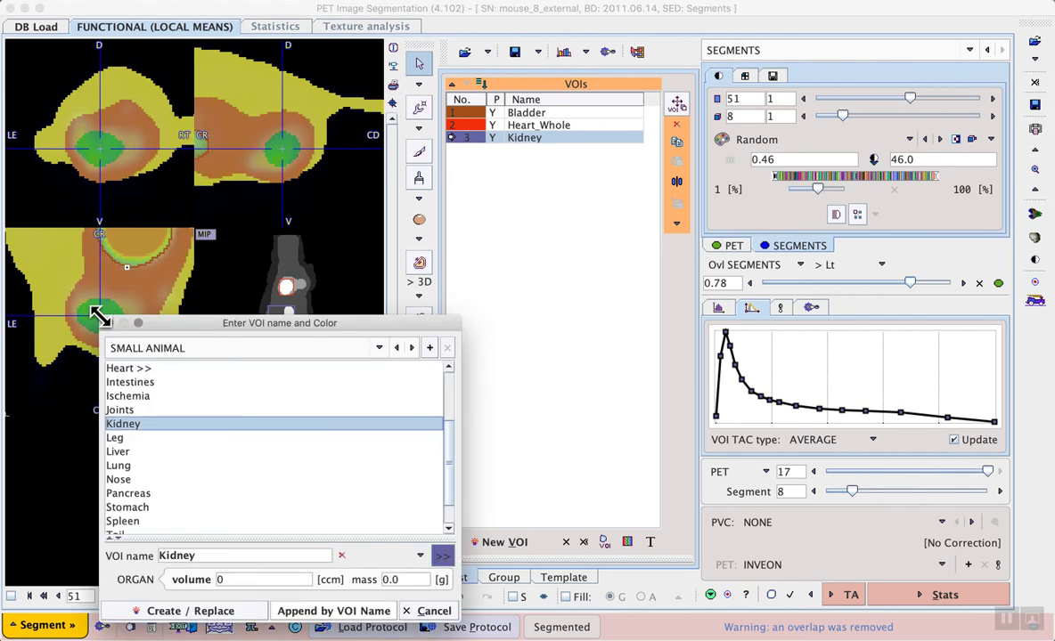
{"action": "scroll", "coordinate": [169, 464], "scroll_direction": "down", "scroll_amount": 1}
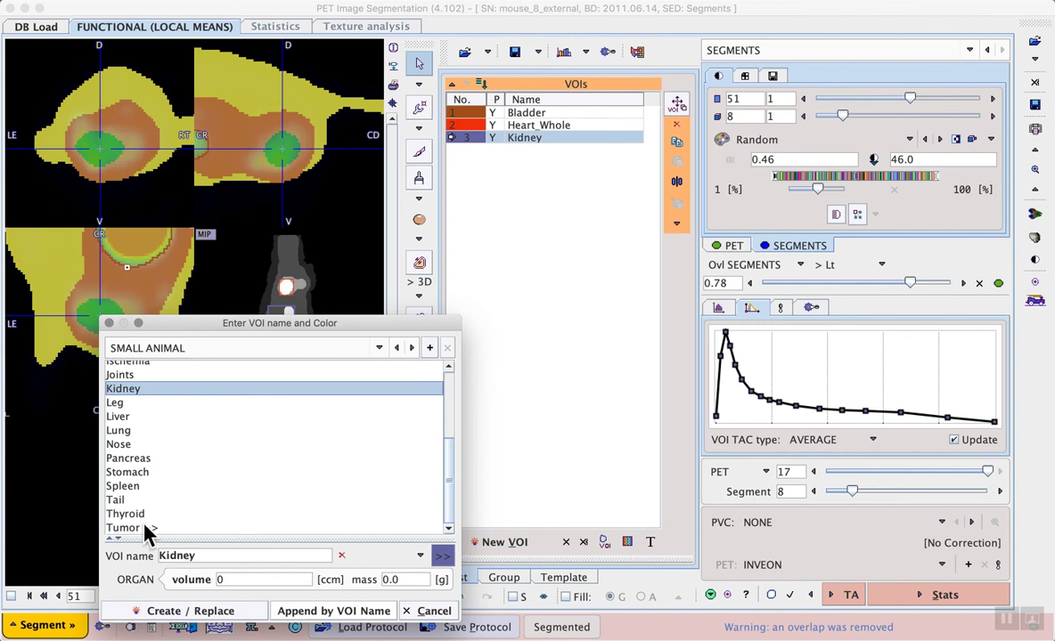
{"action": "left_click", "coordinate": [145, 528]}
{"action": "left_click", "coordinate": [145, 535]}
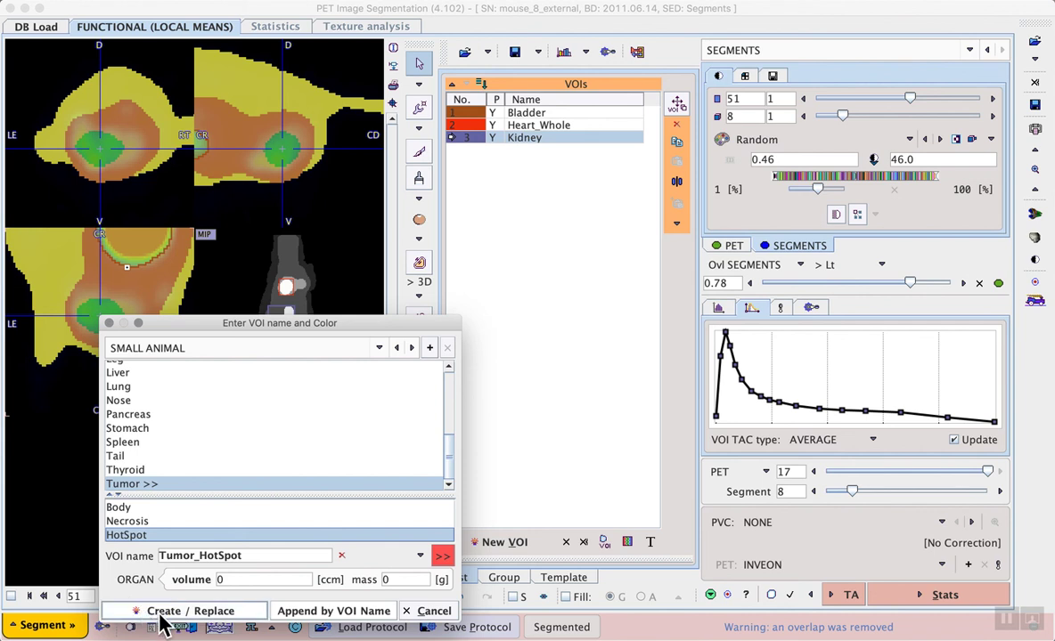
{"action": "left_click", "coordinate": [161, 613]}
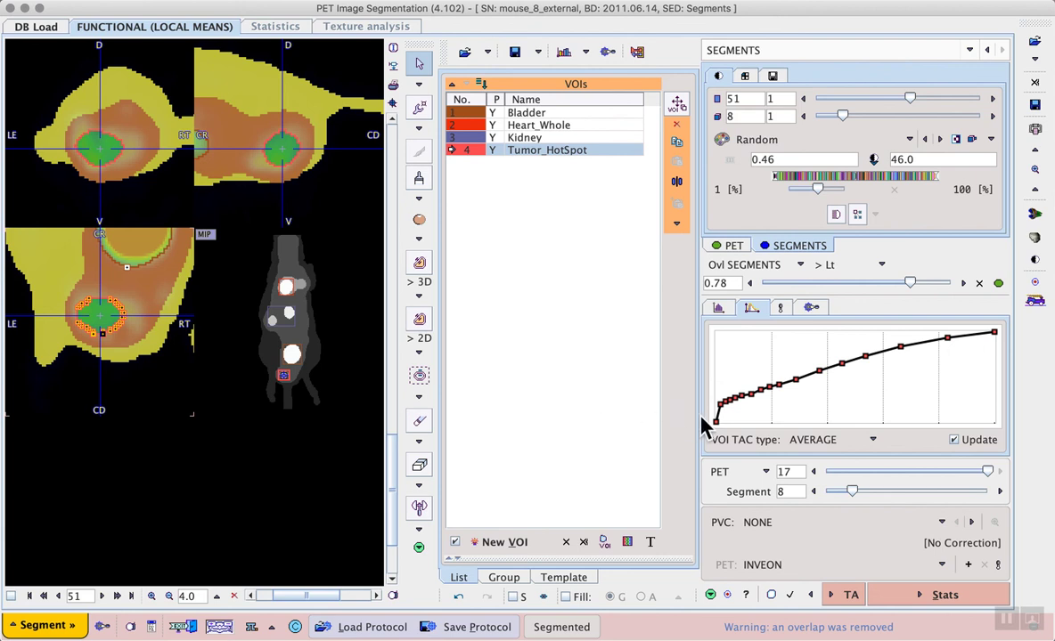
Compute TACs for all four VOIs, skipping the SUV parameter edit
{"action": "left_click", "coordinate": [947, 605]}
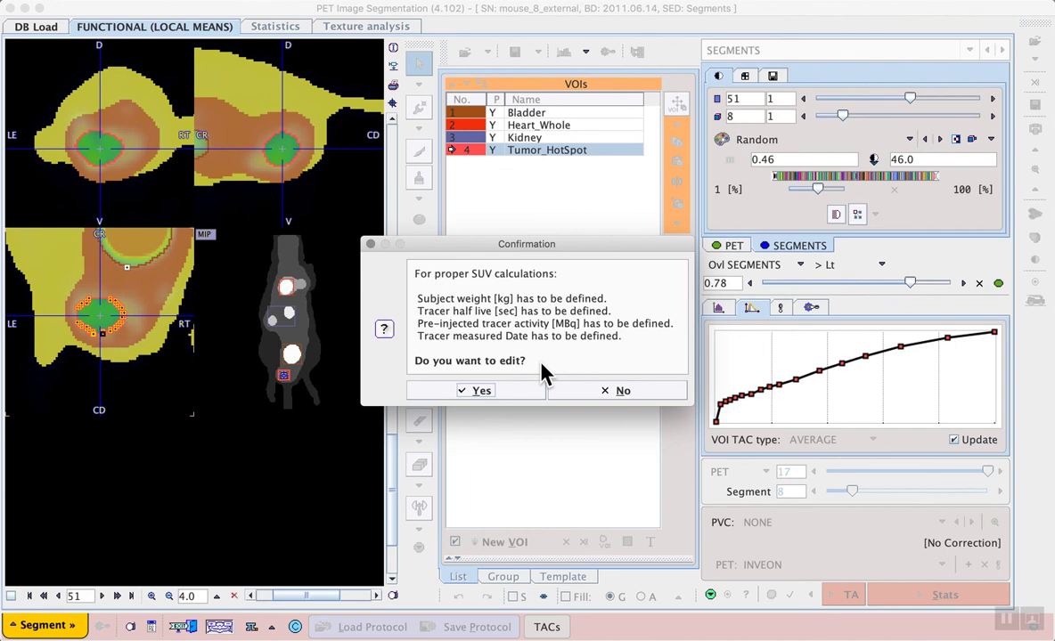
{"action": "left_click", "coordinate": [577, 393]}
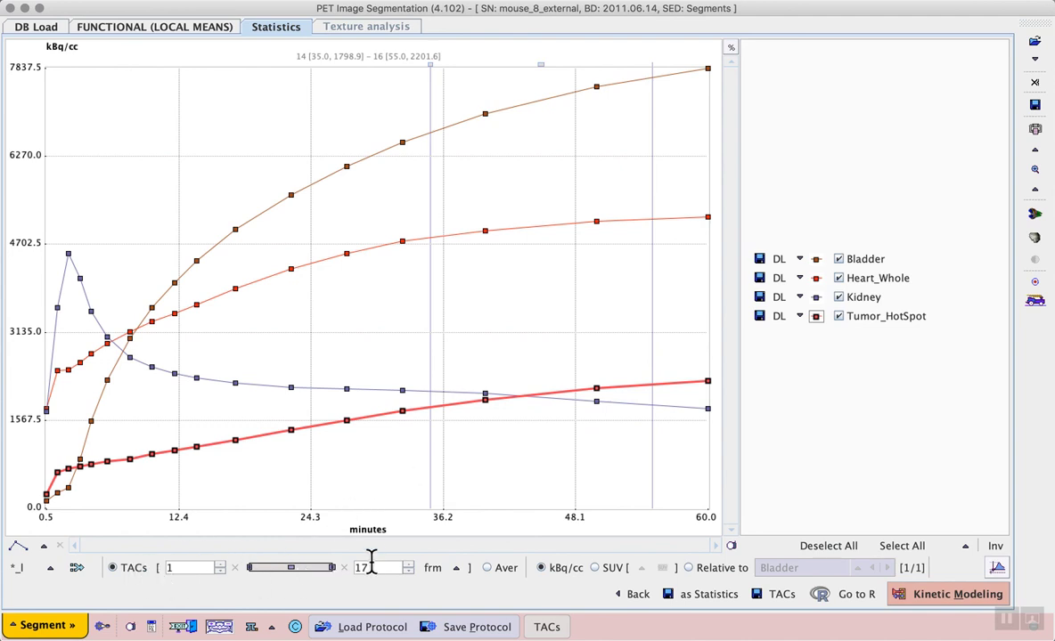
Average the VOI values from start frame 16 and display them as SUV
{"action": "double_click", "coordinate": [194, 566]}
{"action": "type", "text": "16"}
{"action": "key", "text": "Return"}
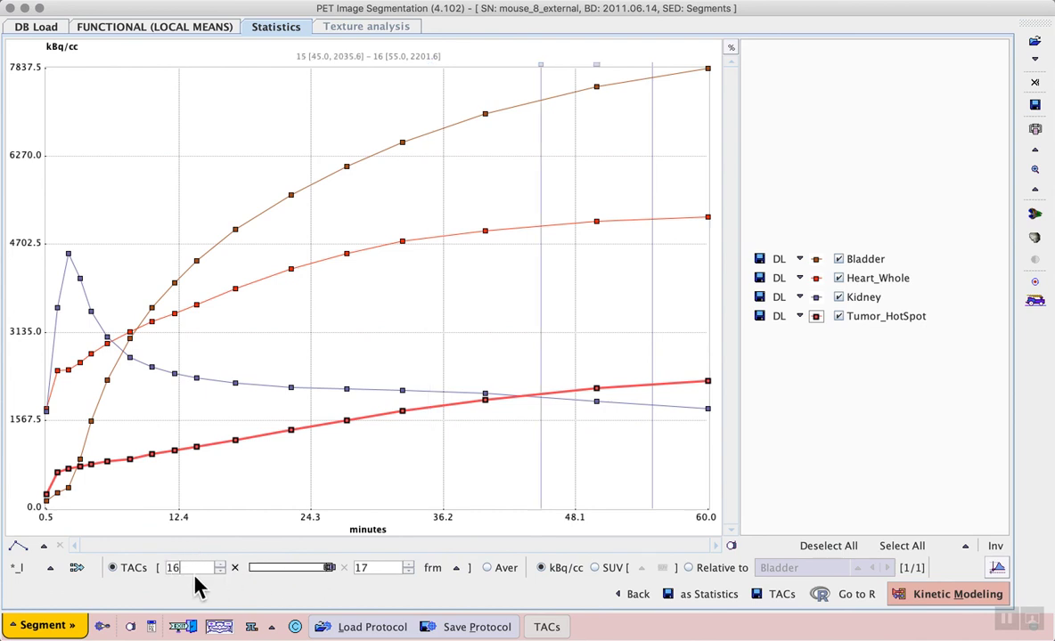
{"action": "left_click", "coordinate": [495, 568]}
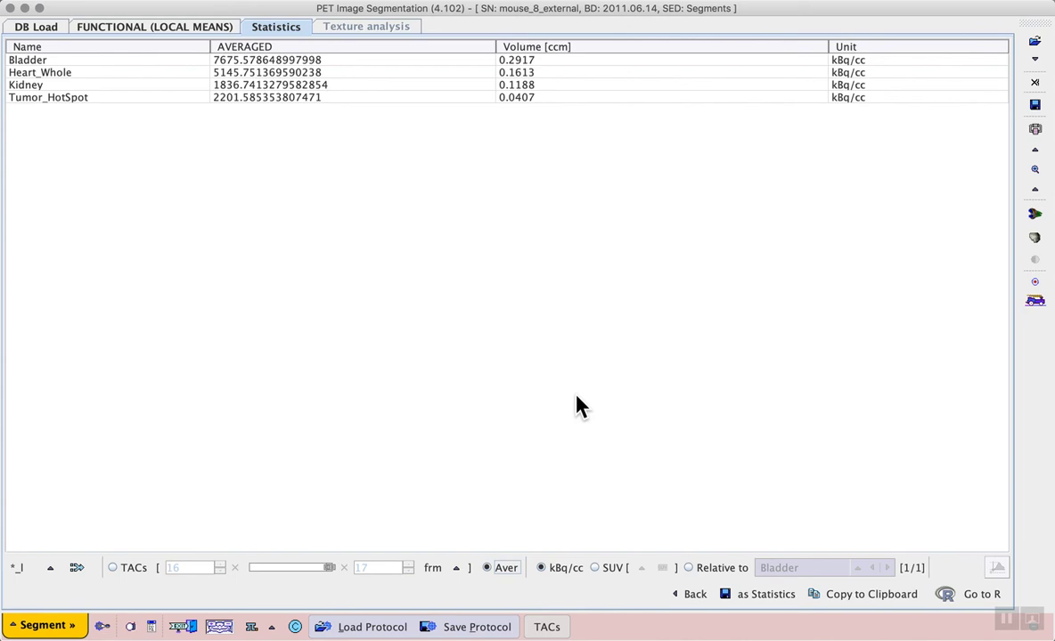
{"action": "left_click", "coordinate": [595, 568]}
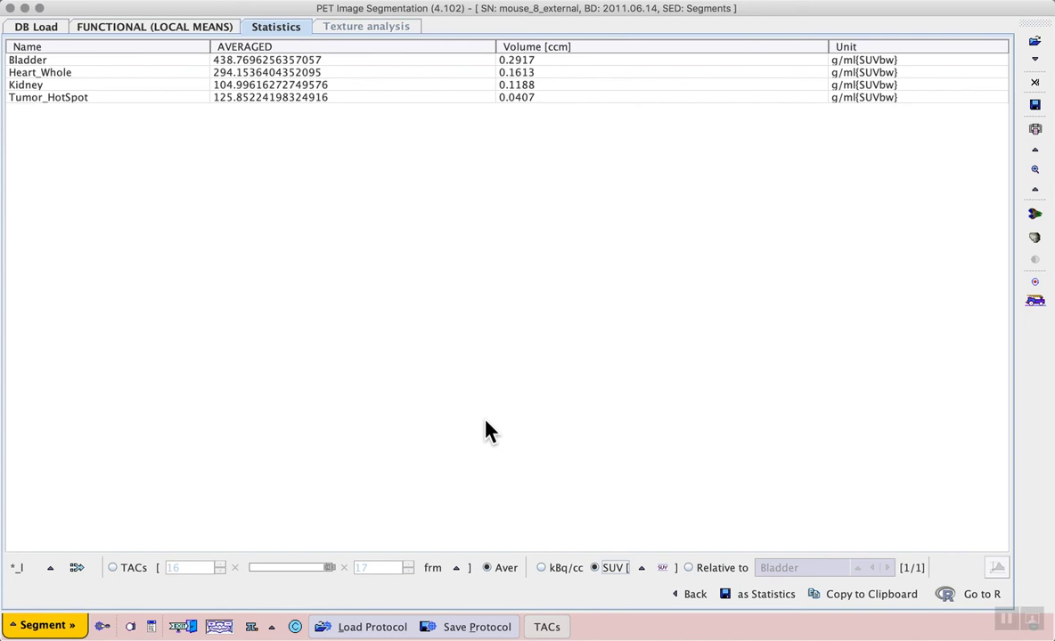
Bring up the Write as SEGMENTATION dialog to save the segmentation protocol
{"action": "left_click", "coordinate": [472, 628]}
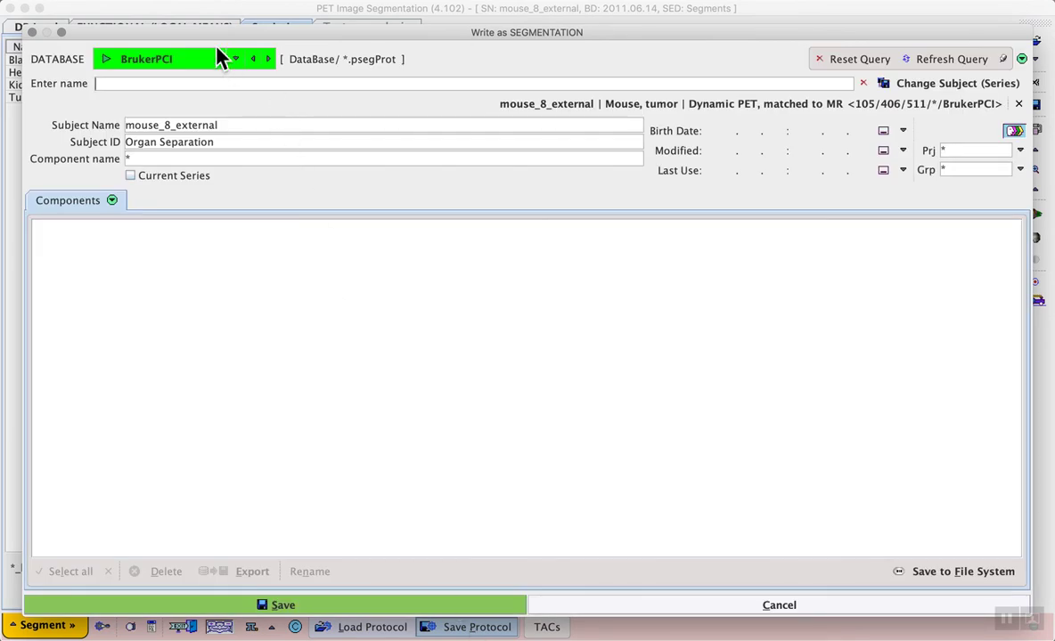